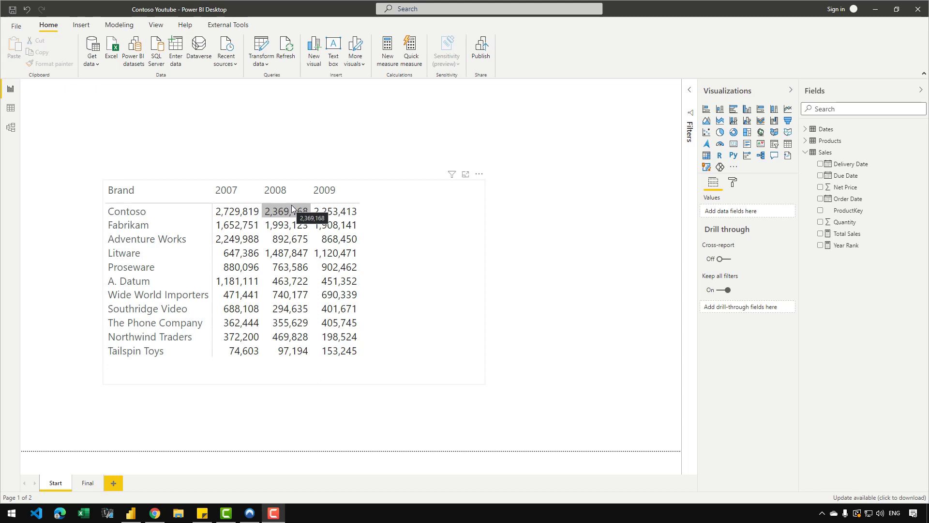
- Turn on background color conditional formatting for Total Sales in the brand-by-year matrix
left_click(531, 287)
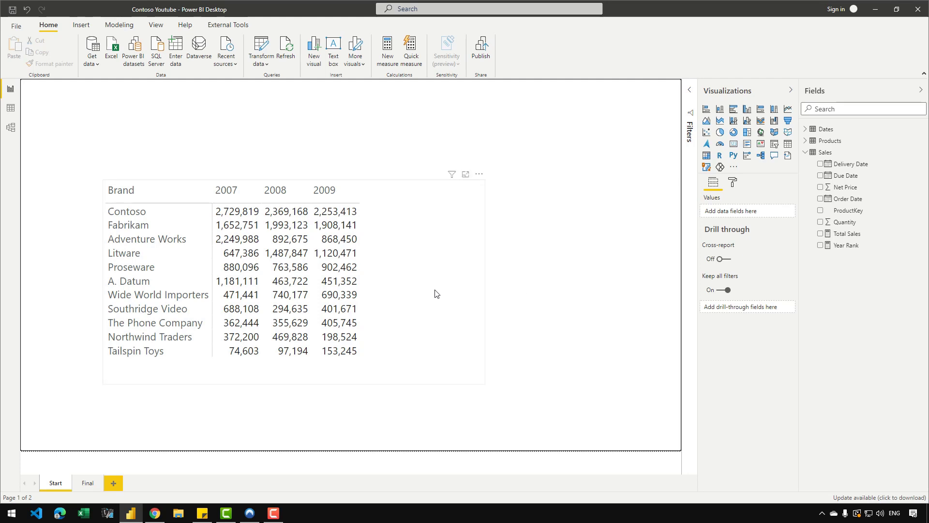
left_click(391, 294)
left_click(738, 184)
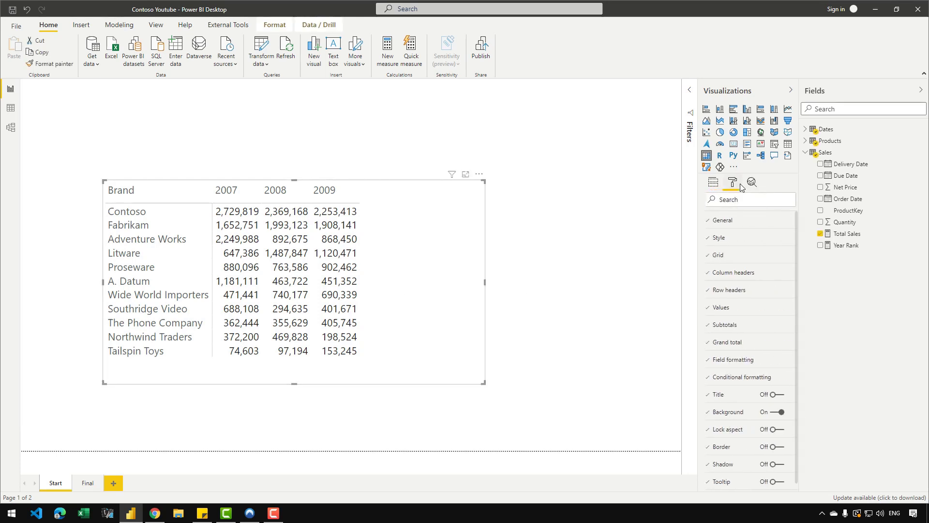
left_click(746, 377)
scroll(745, 378, "down", 5)
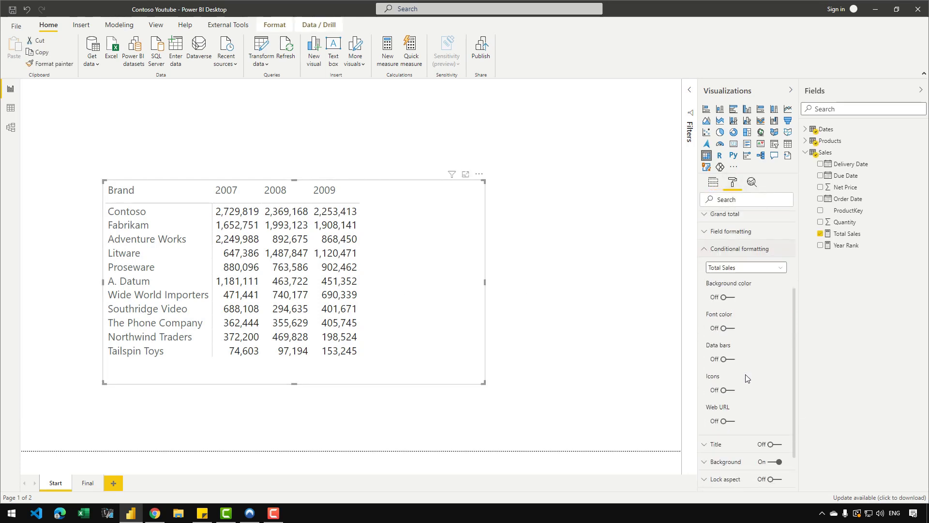
left_click(731, 281)
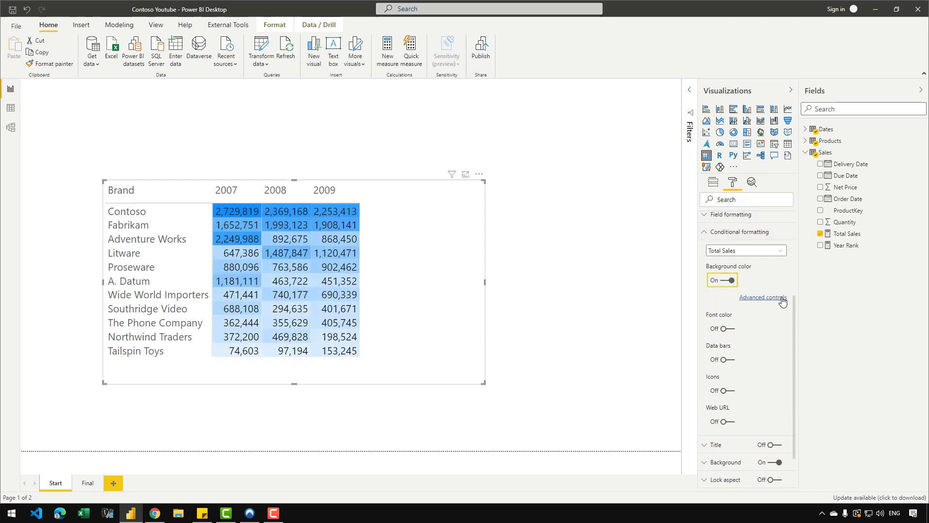
- Make the Total Sales background a diverging color scale with red for the lowest value and green for the highest
left_click(764, 298)
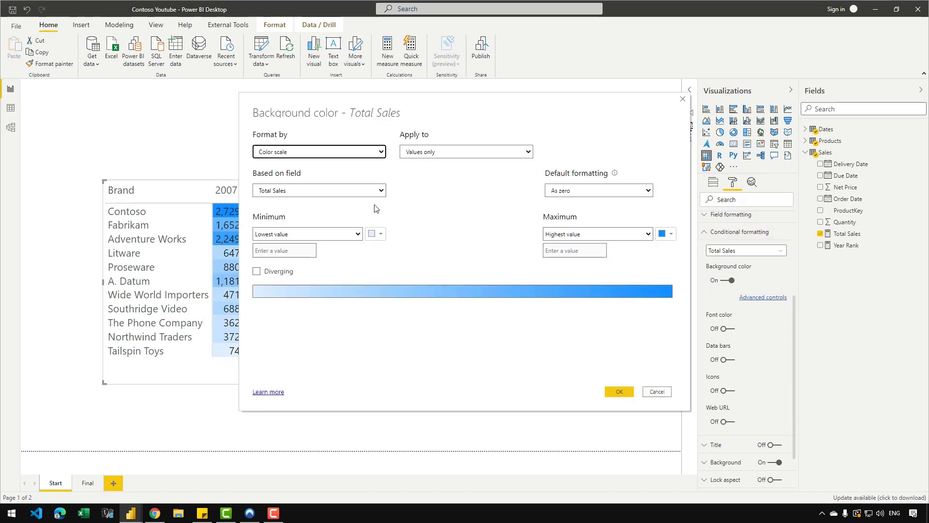
left_click(373, 237)
left_click(379, 355)
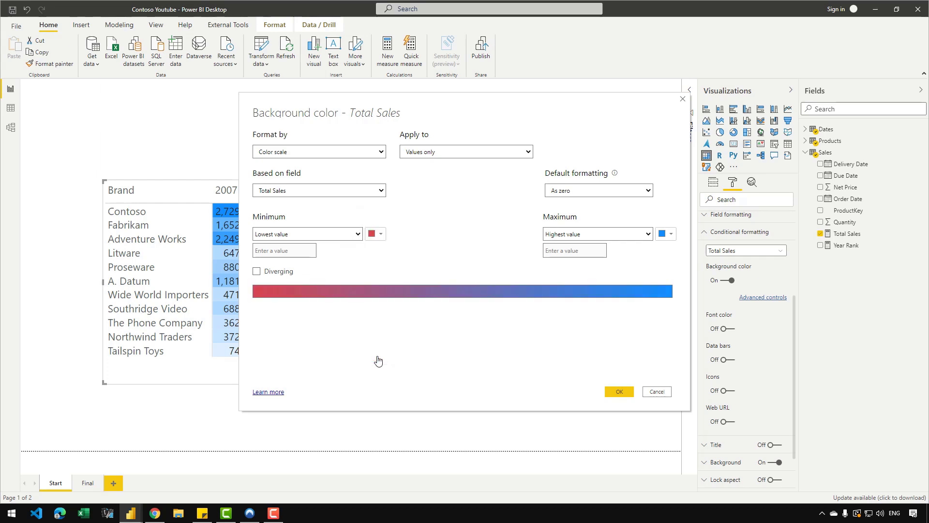
left_click(288, 275)
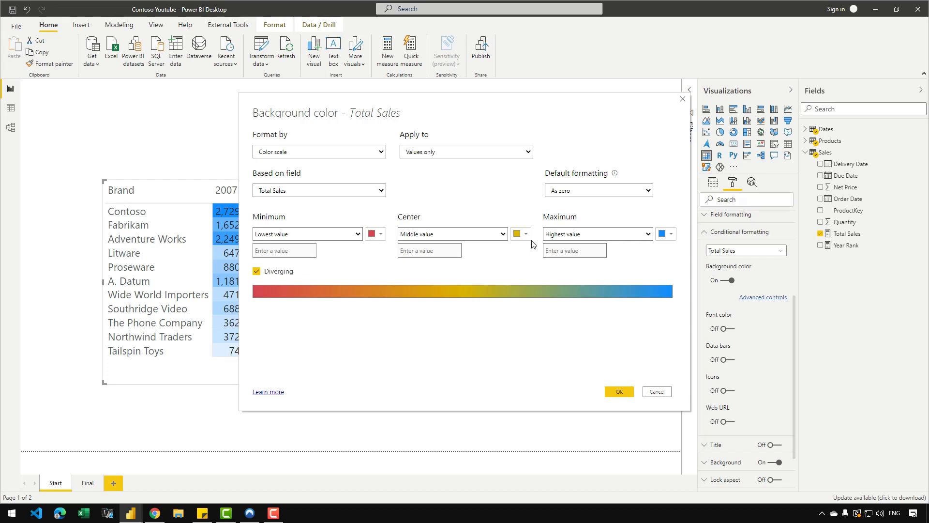
left_click(671, 233)
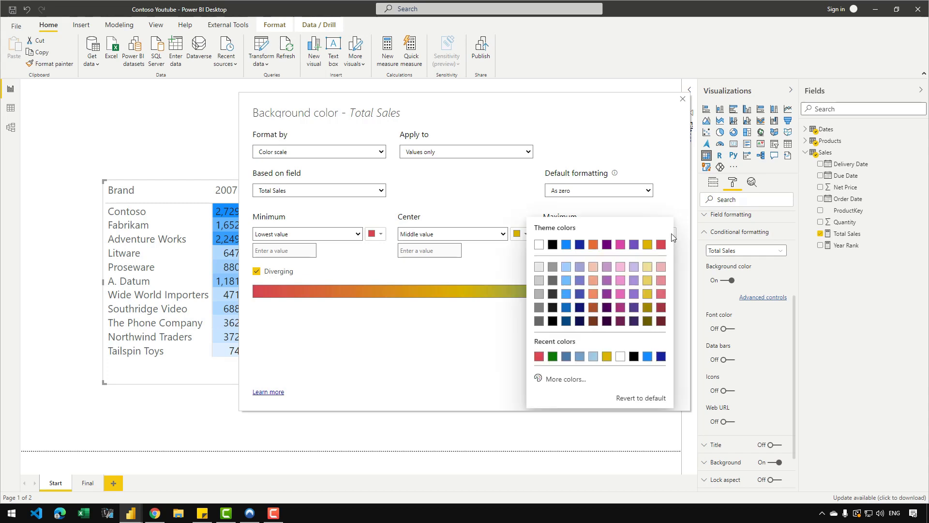
left_click(553, 356)
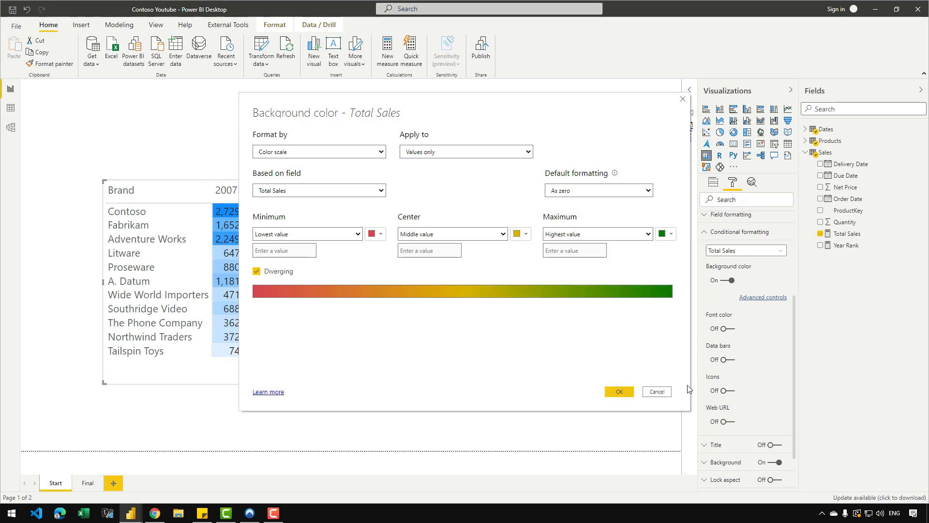
left_click(618, 390)
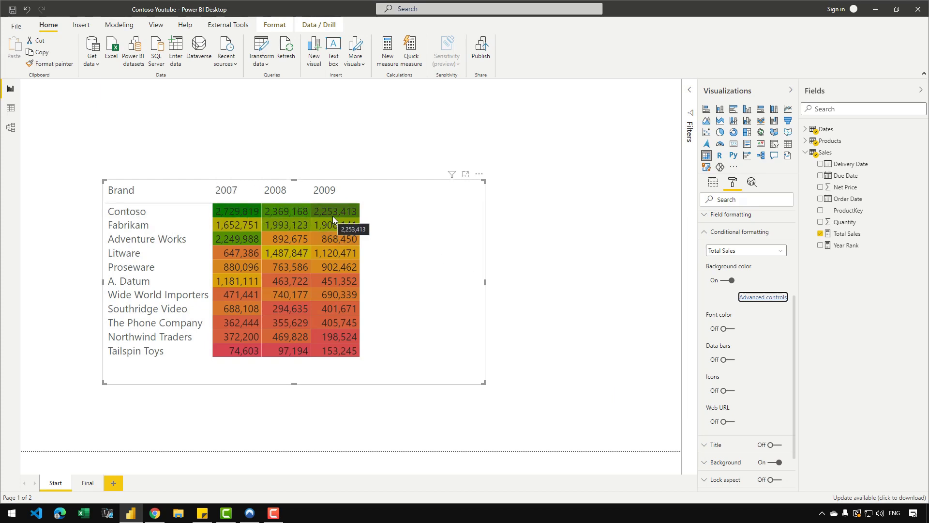
left_click(249, 199)
left_click(248, 199)
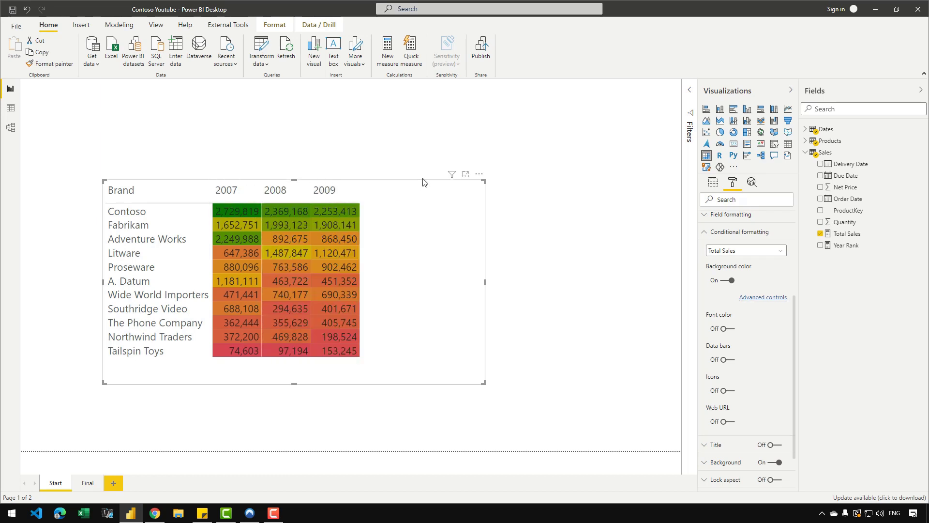
left_click(480, 176)
key("Escape")
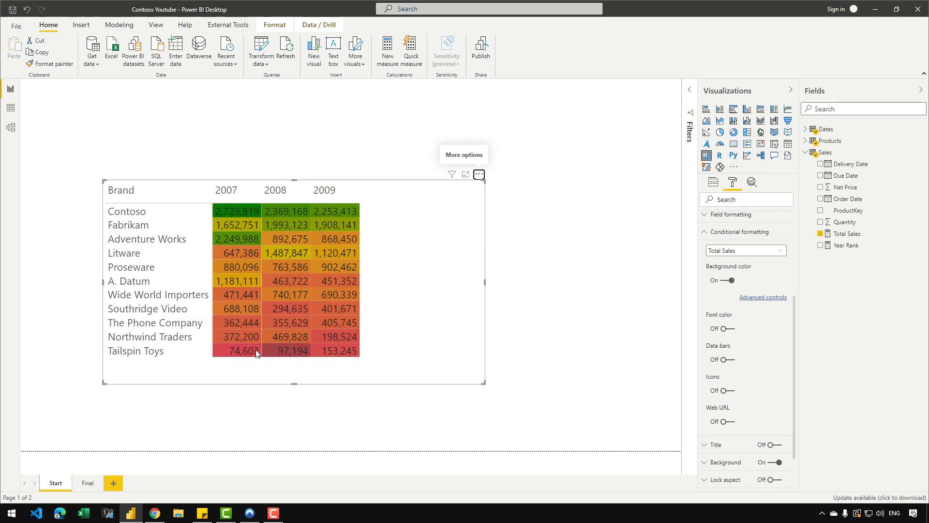
mouse_move(221, 354)
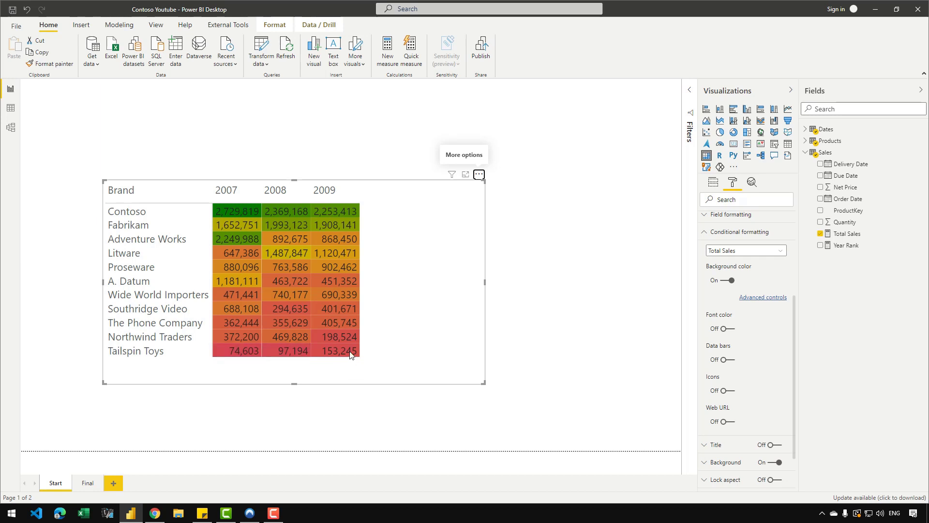
mouse_move(352, 356)
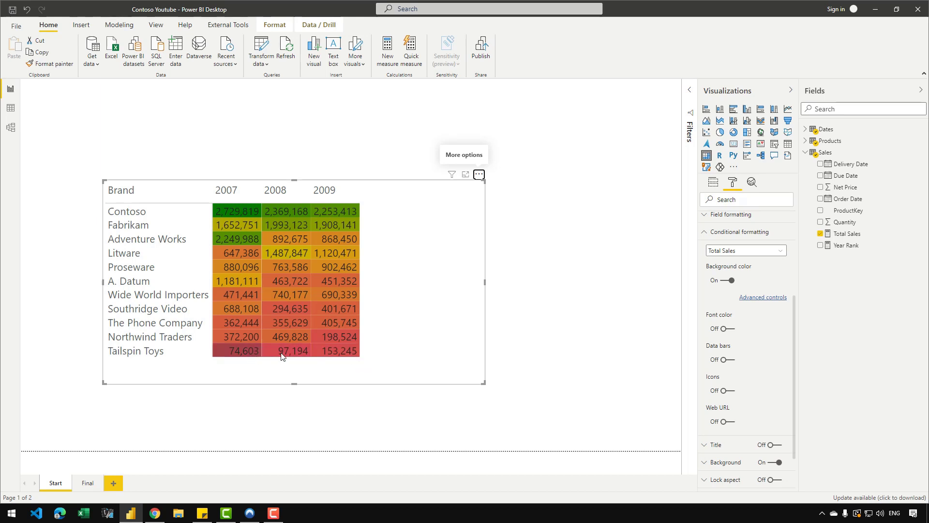
mouse_move(305, 359)
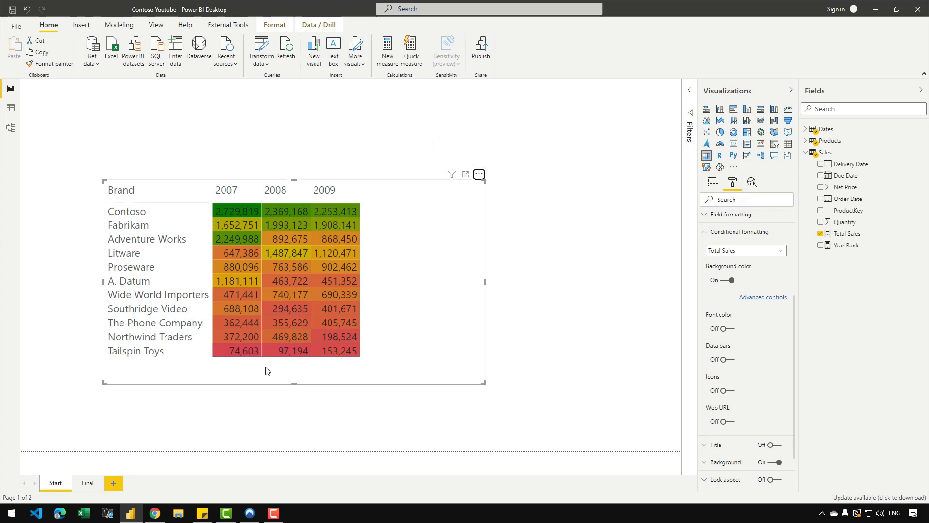
- Move the matrix to the page's upper-left corner and paste a copy of it on the same page
left_click_drag(351, 369, 264, 266)
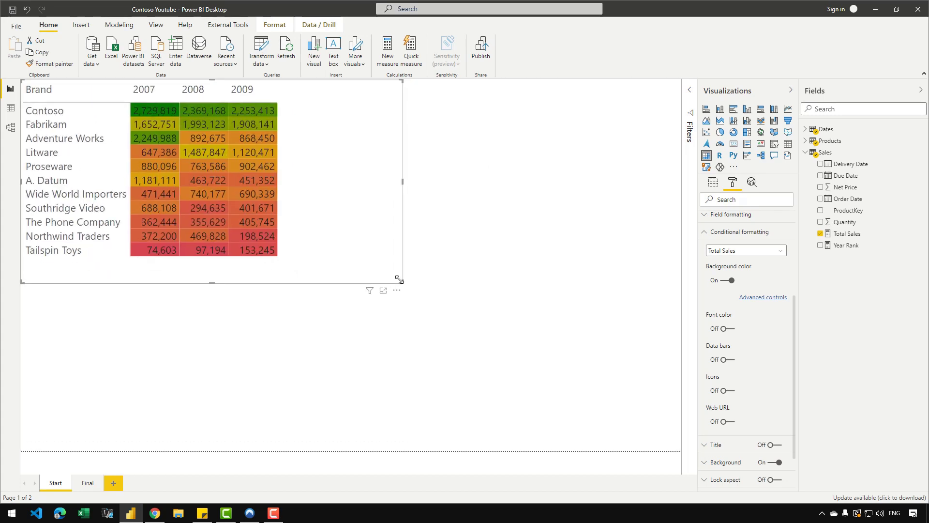
left_click_drag(398, 279, 611, 428)
key("ctrl+v")
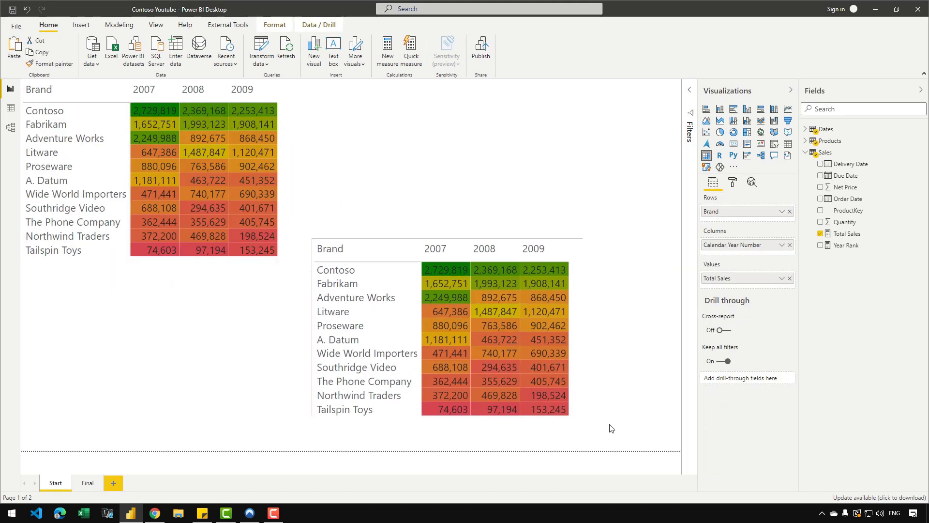
- Remove Total Sales from the copied matrix's values and position the copy below and to the right of the original
left_click(791, 278)
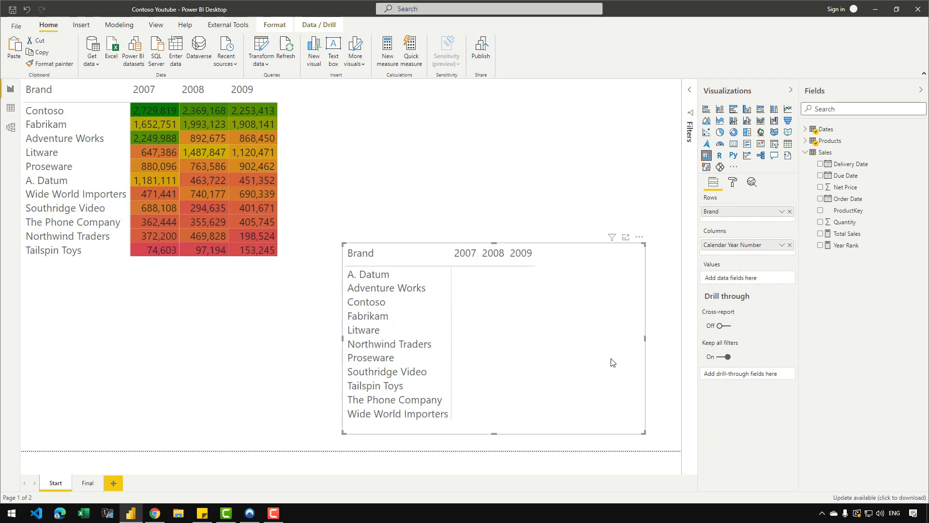
left_click_drag(576, 372, 551, 370)
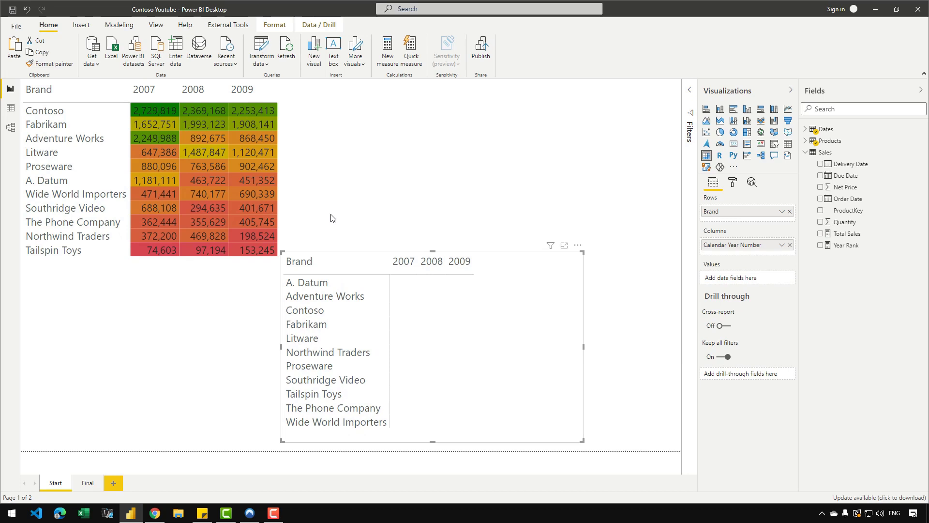
- Create a new measure named CF Ranking in the Sales table and begin its formula with RANKX (
left_click(825, 152)
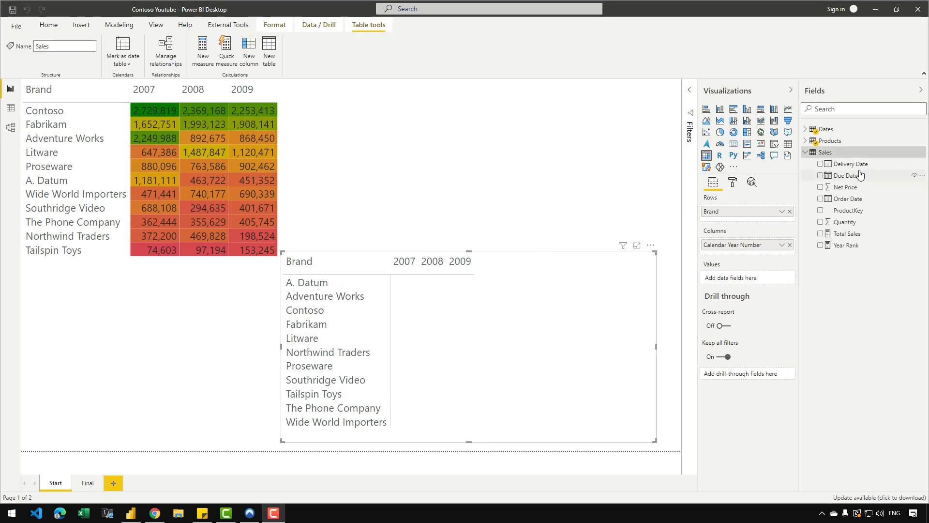
right_click(859, 176)
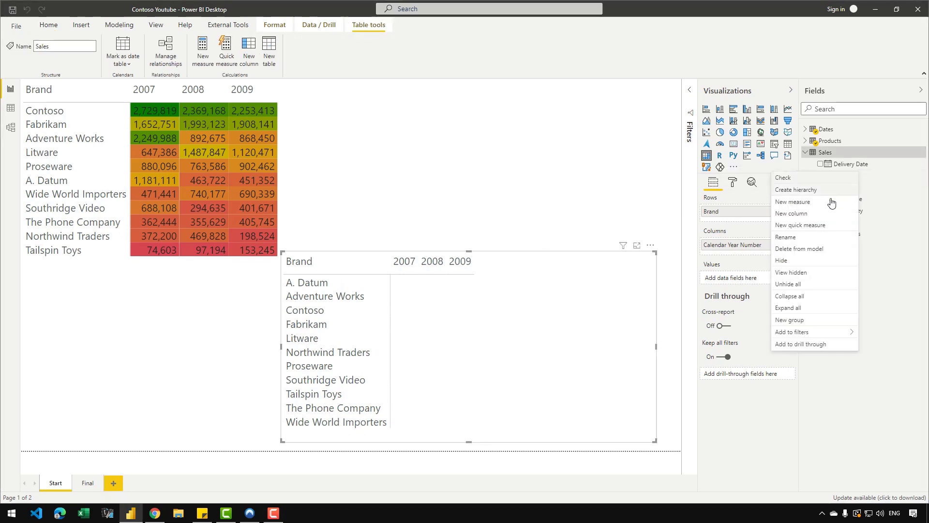
left_click(548, 182)
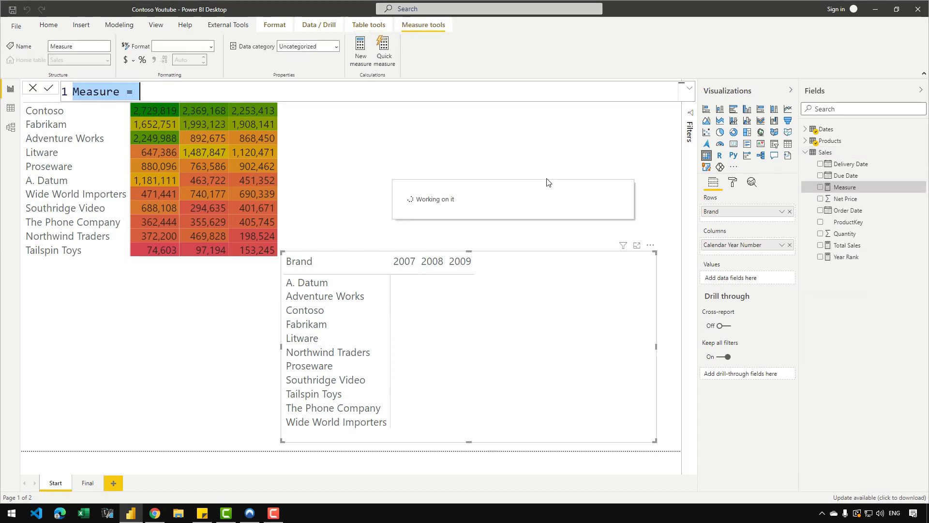
type("CF R")
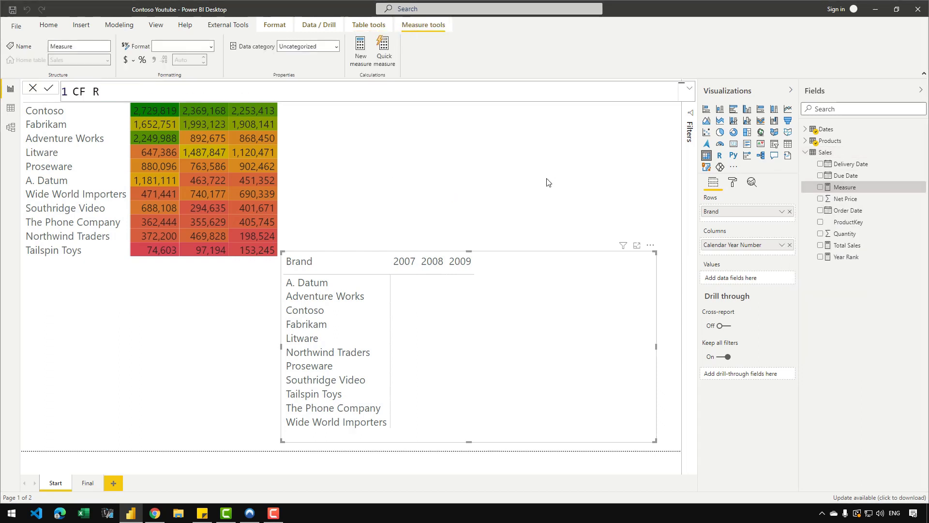
type("anking =")
key("shift+Return")
type("RANKX (")
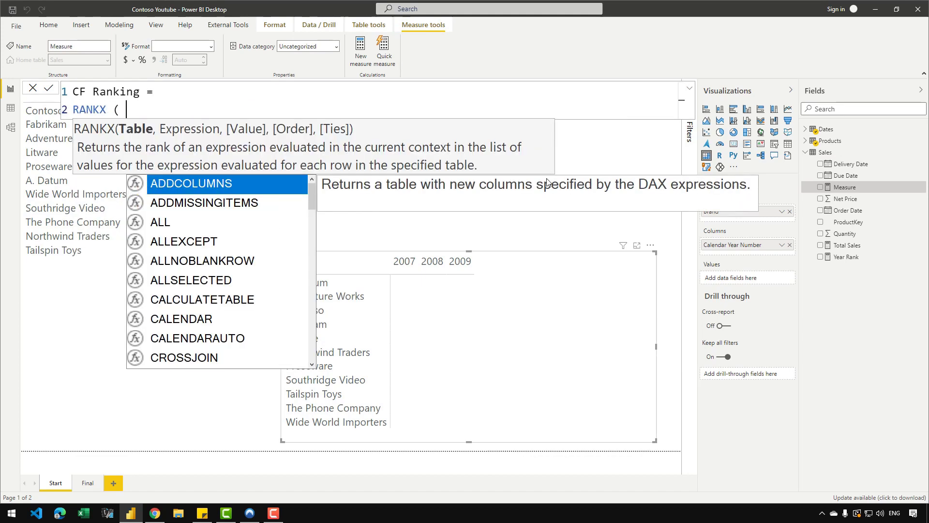
- Enter ALL ( Dates[Calendar Year Number] ) as the table argument of RANKX in the CF Ranking measure
key("shift+Return")
type("AL")
key("Tab")
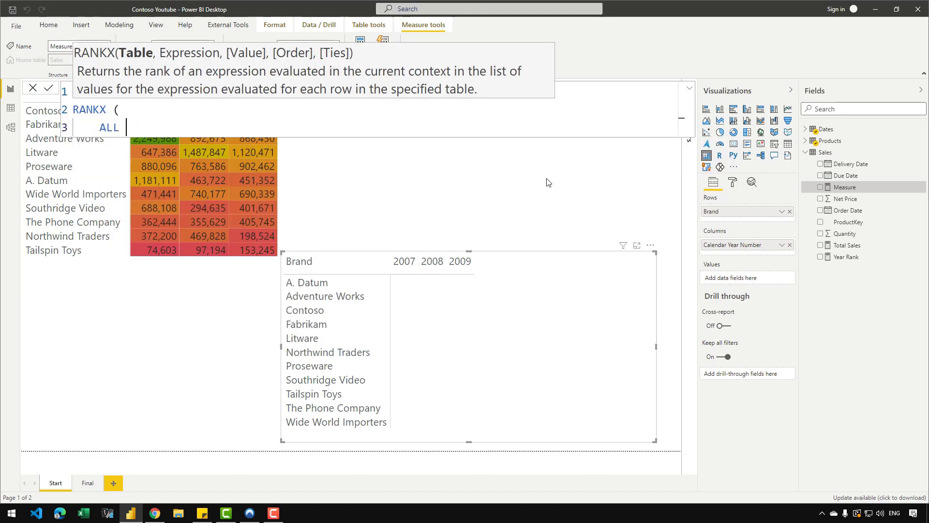
type("( Dates")
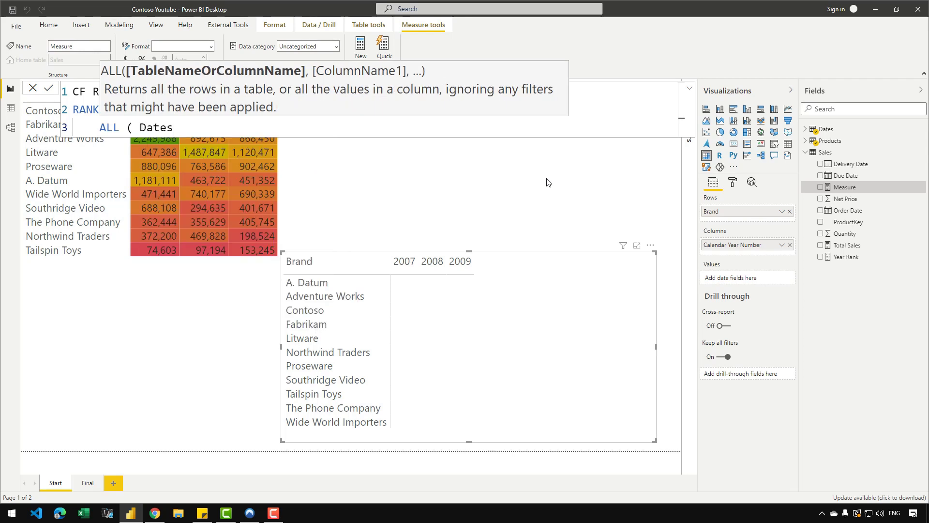
type("[Calendar Year Number]")
key("Tab")
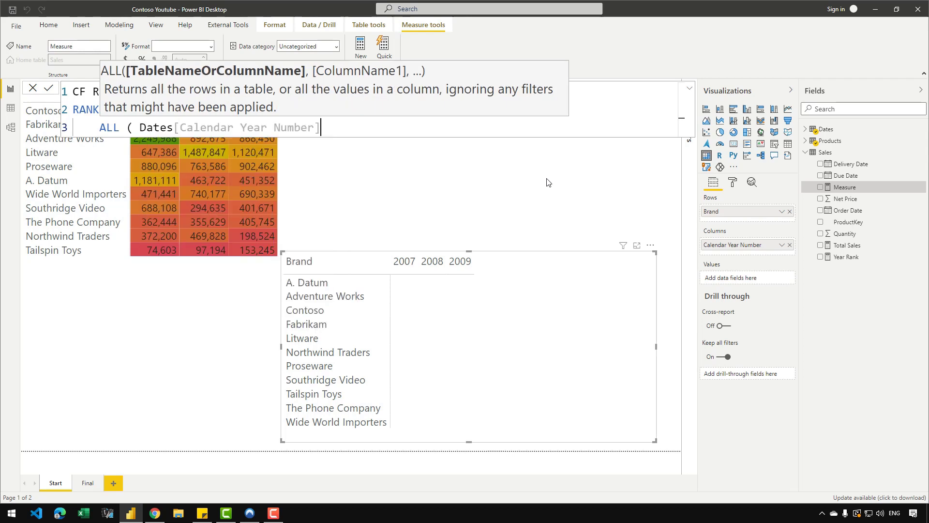
type(")")
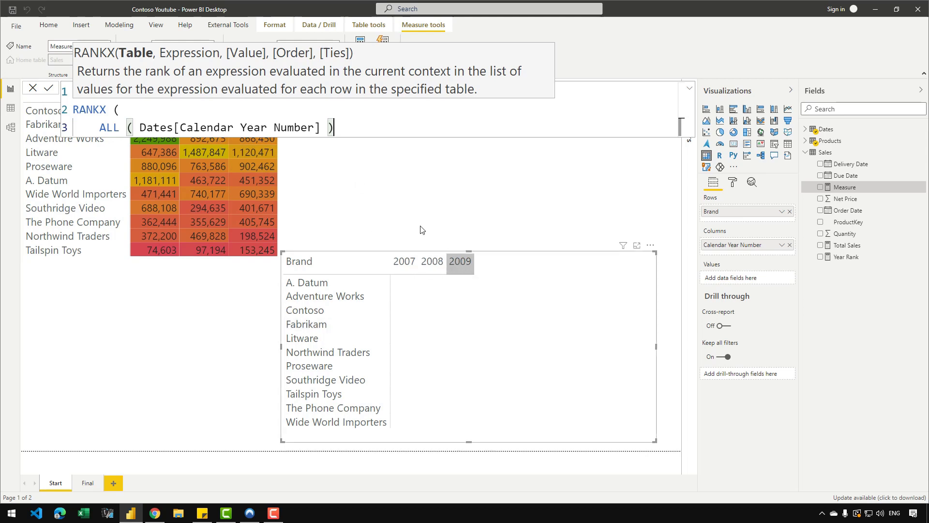
type(",")
key("Return")
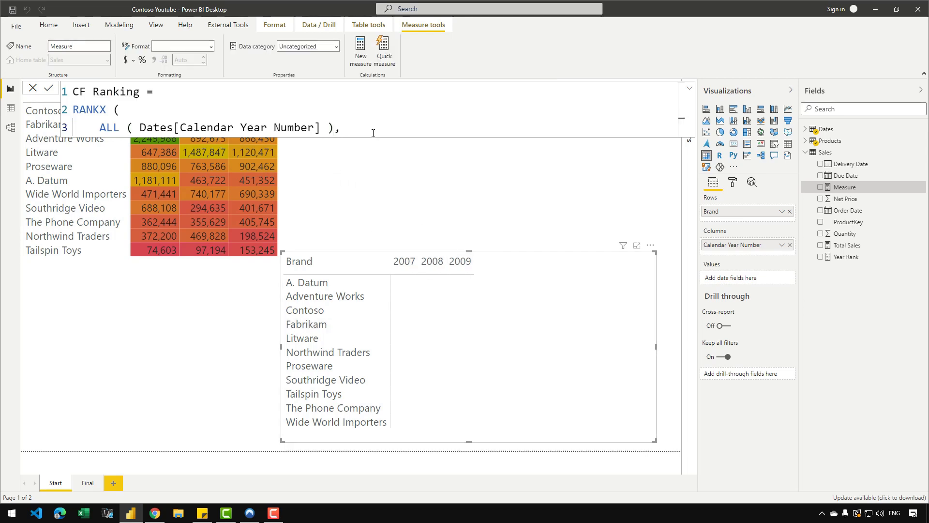
type(")")
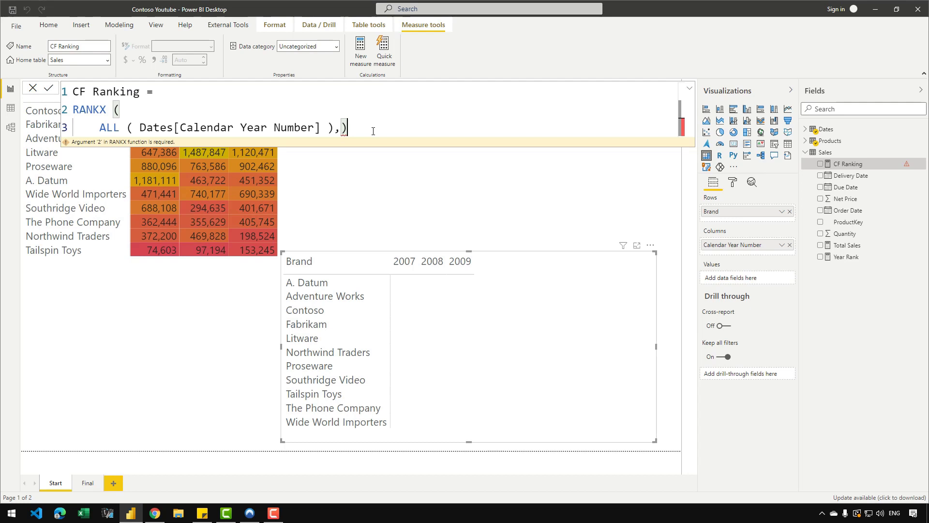
key("BackSpace")
- Complete CF Ranking with [Total Sales] as the expression in ASC order, and add the measure to the copied matrix's values
key("shift+Return")
type("[TOT")
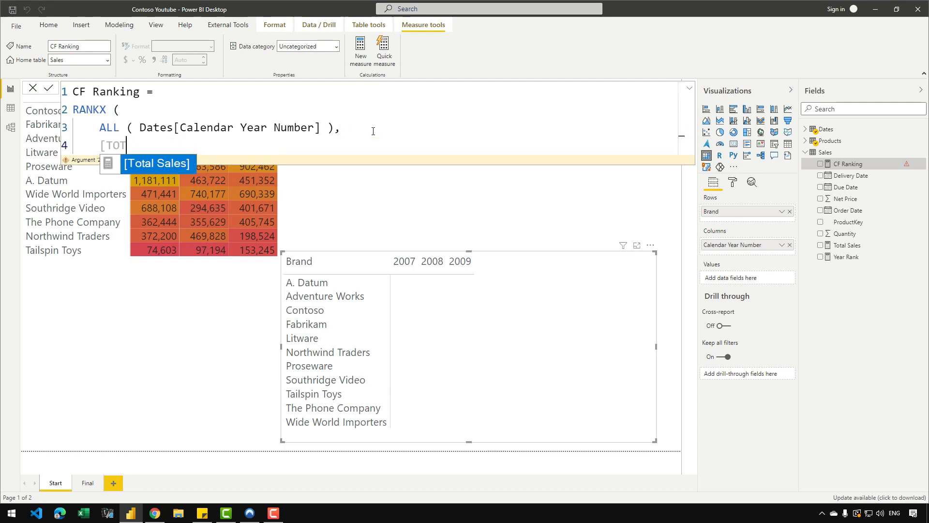
key("Tab")
type(", ,")
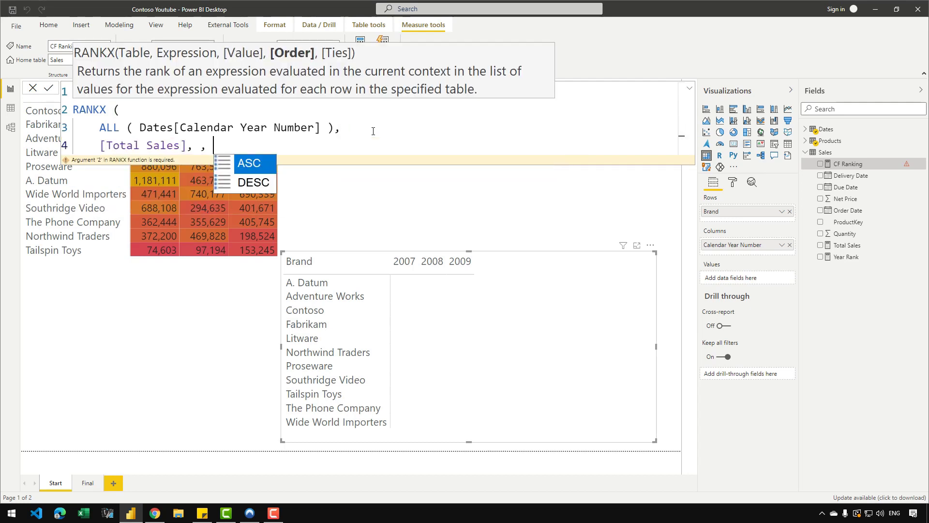
key("Tab")
key("shift+Return")
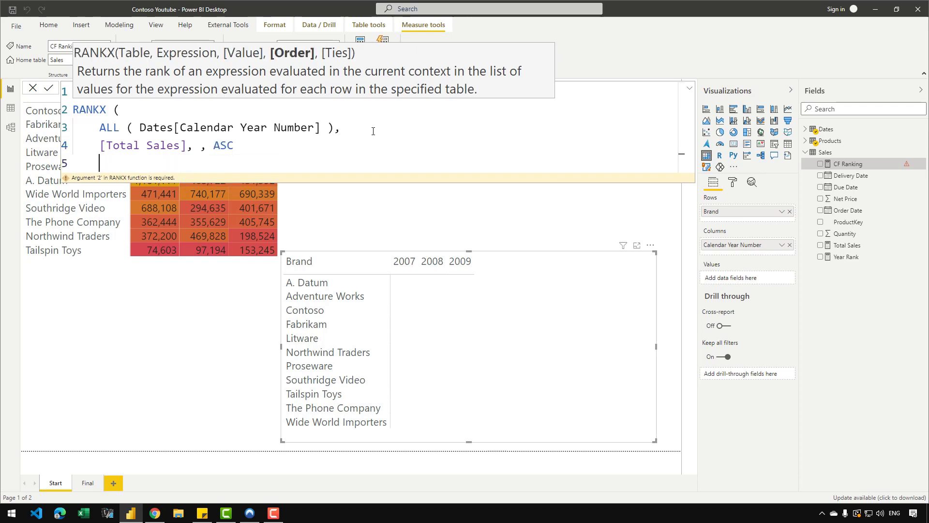
type(")")
key("Return")
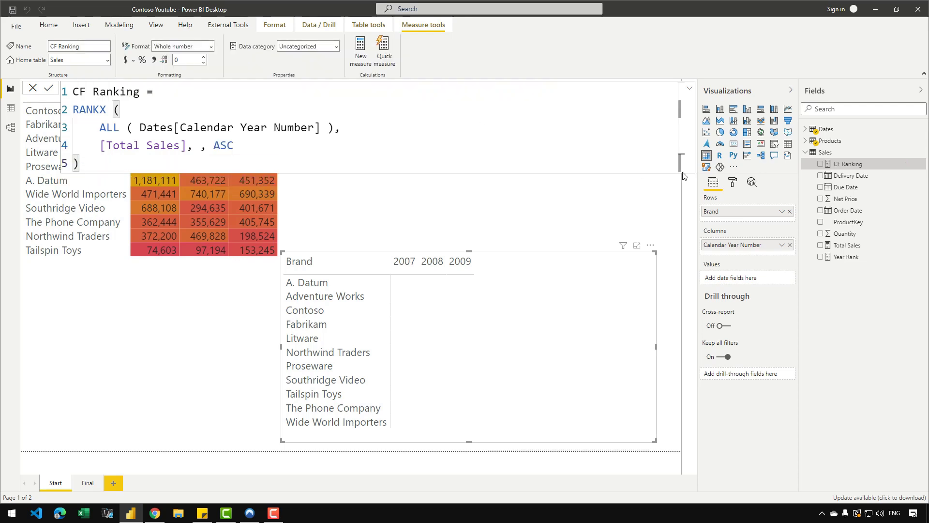
left_click_drag(852, 167, 530, 326)
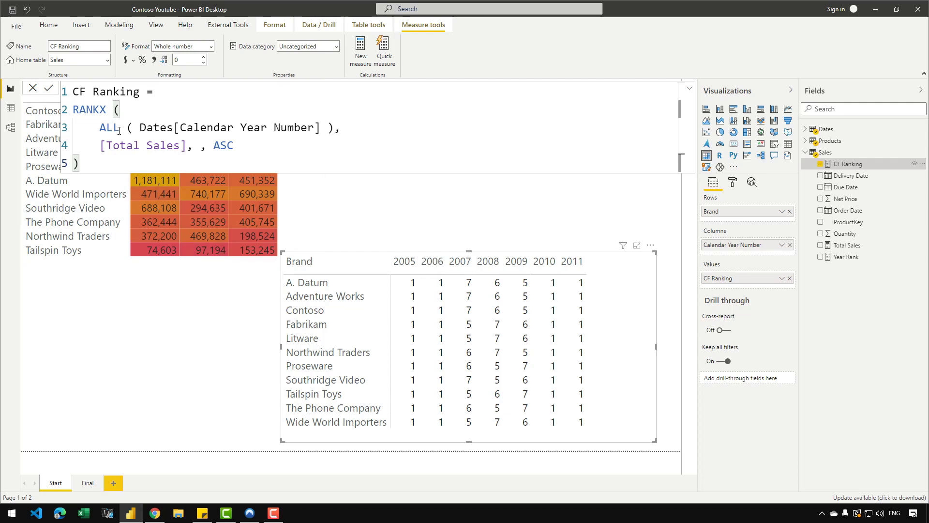
- Wrap ALL ( Dates[Calendar Year Number] ) inside a FILTER function in the CF Ranking measure, with ALL on its own line
left_click(101, 127)
type("FILTER (")
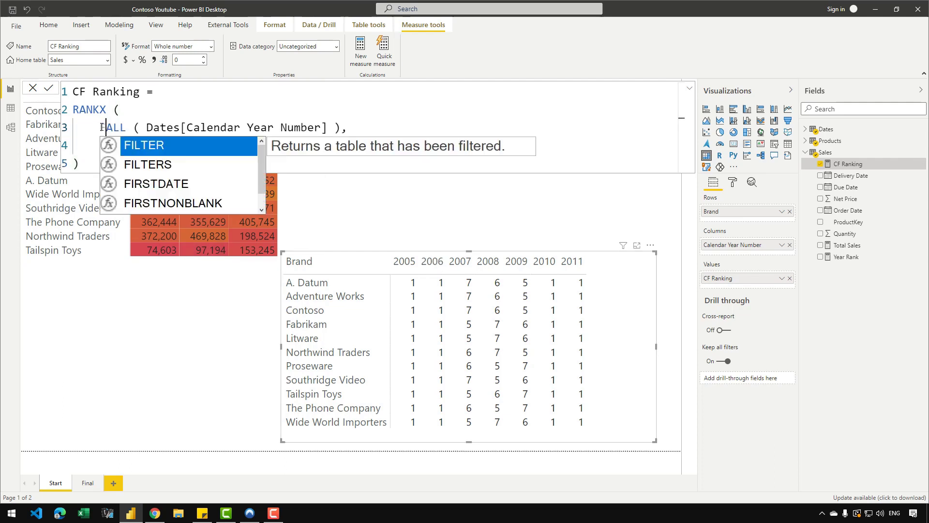
key("shift+Return")
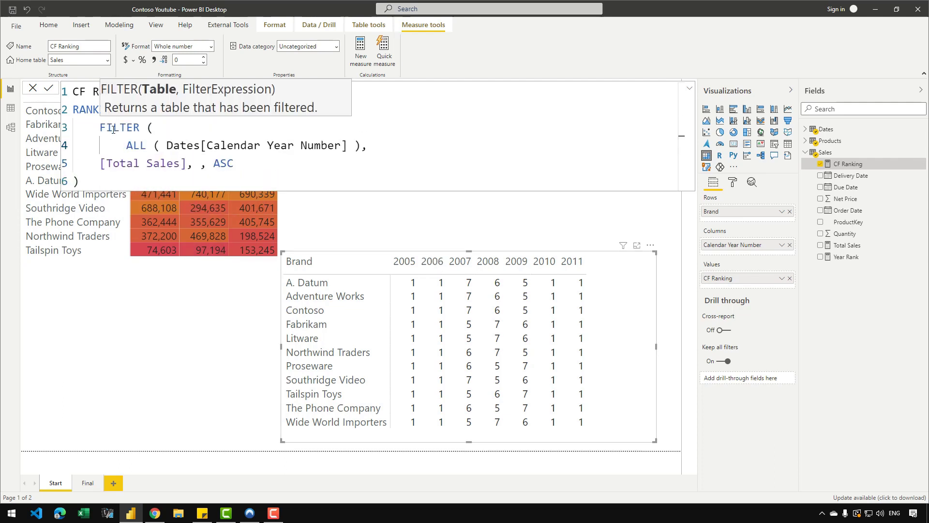
left_click(376, 150)
key("shift+Return")
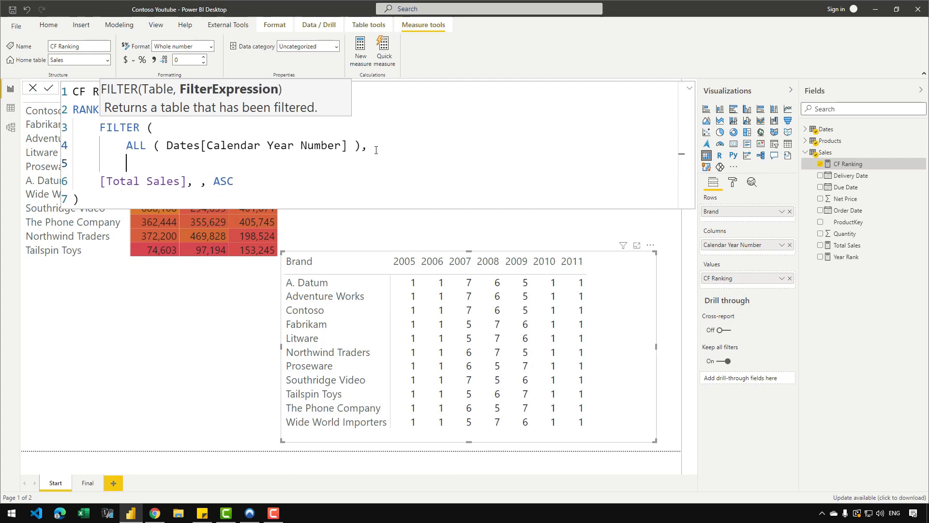
- Enter [Total Sales] <> 0 as the FILTER condition, close the function and commit the CF Ranking measure
type("[TOTA")
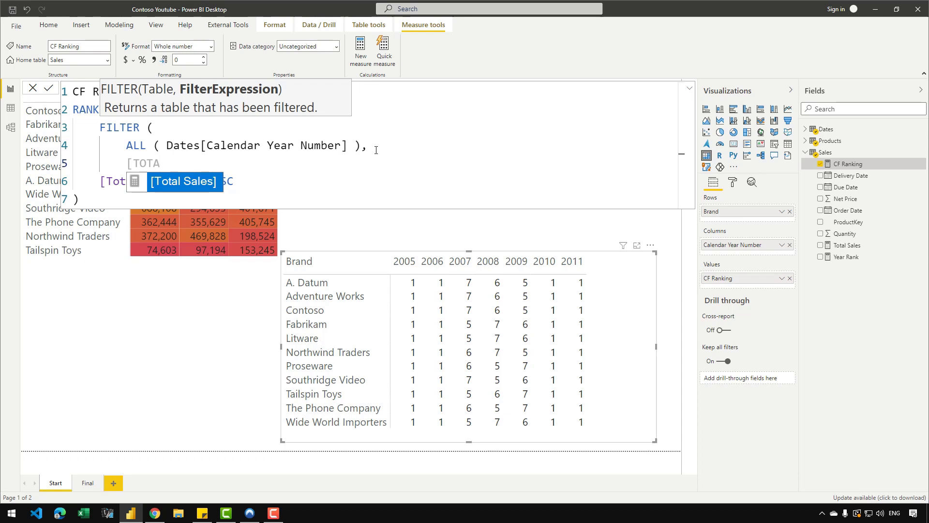
key("Tab")
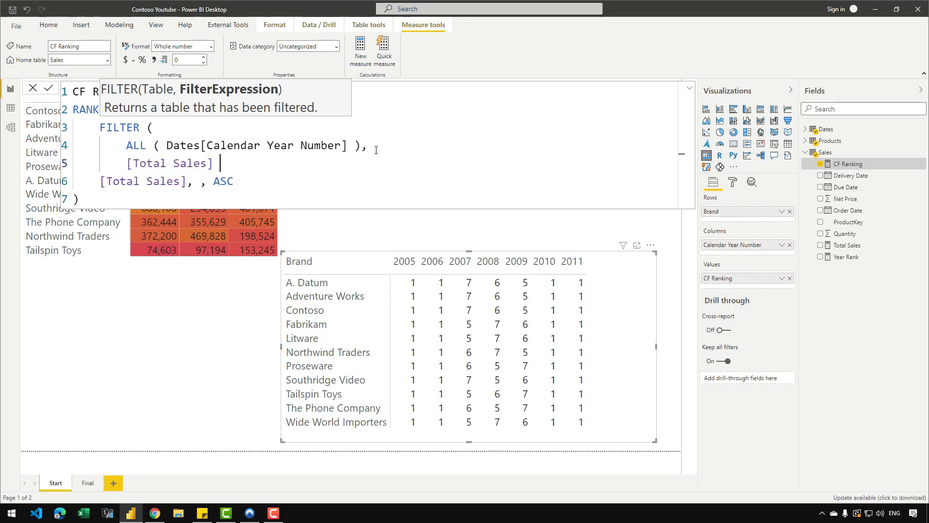
type("<> 0")
key("Return")
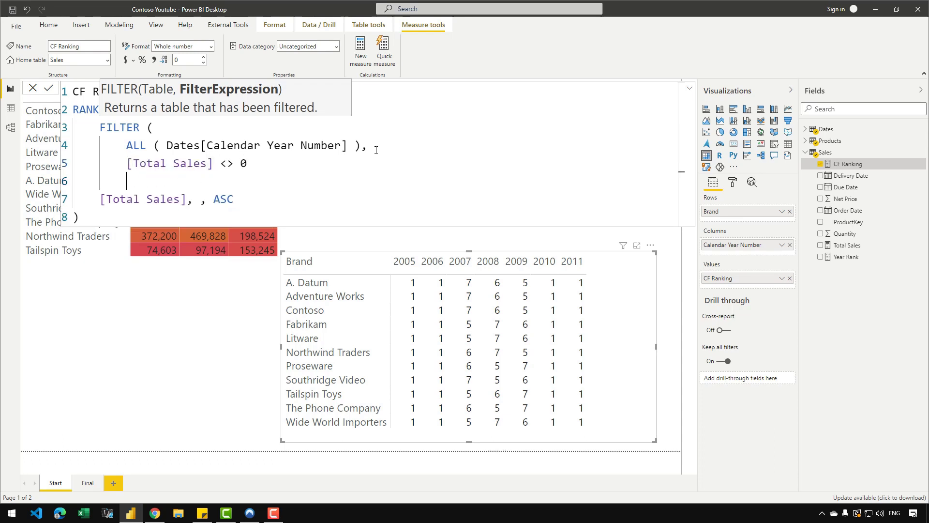
type("),")
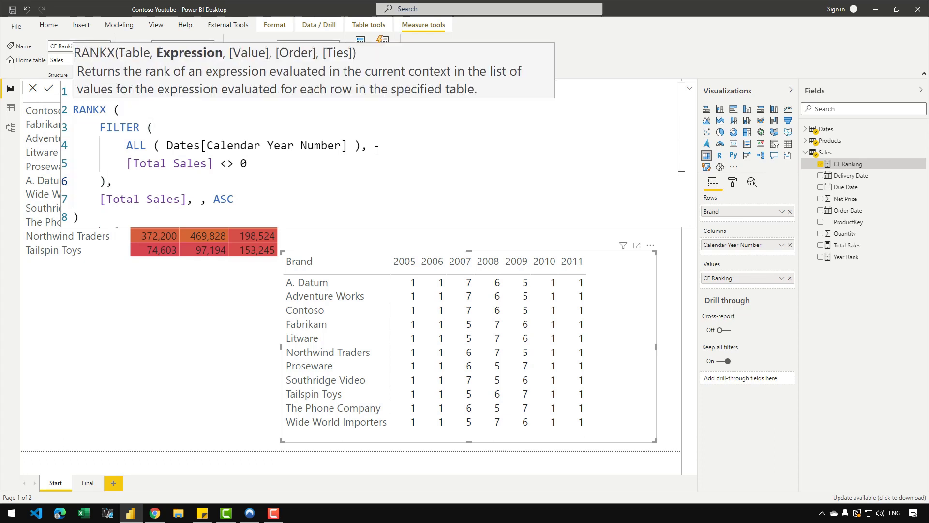
left_click(48, 88)
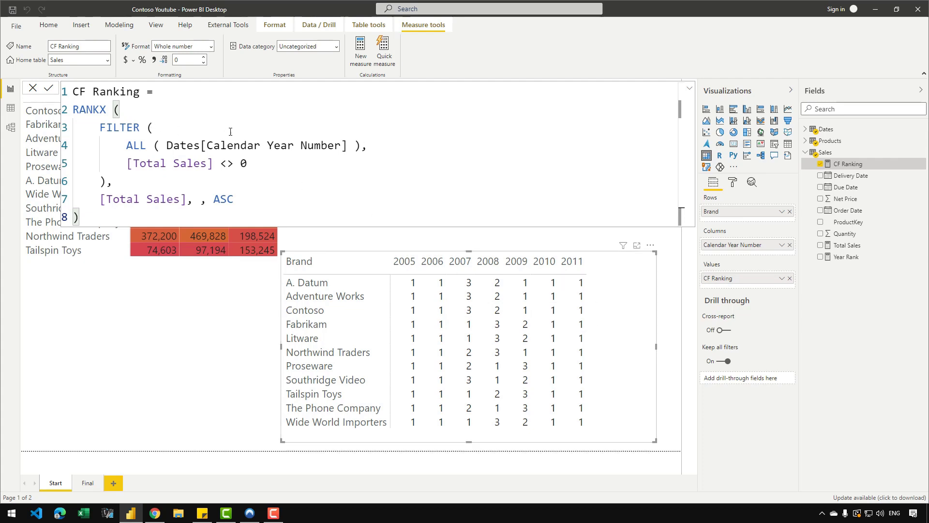
- Start an IF function above RANKX in CF Ranking with NOT ISEMPTY ( Sales ) as its logical test
left_click(198, 93)
key("shift+Return")
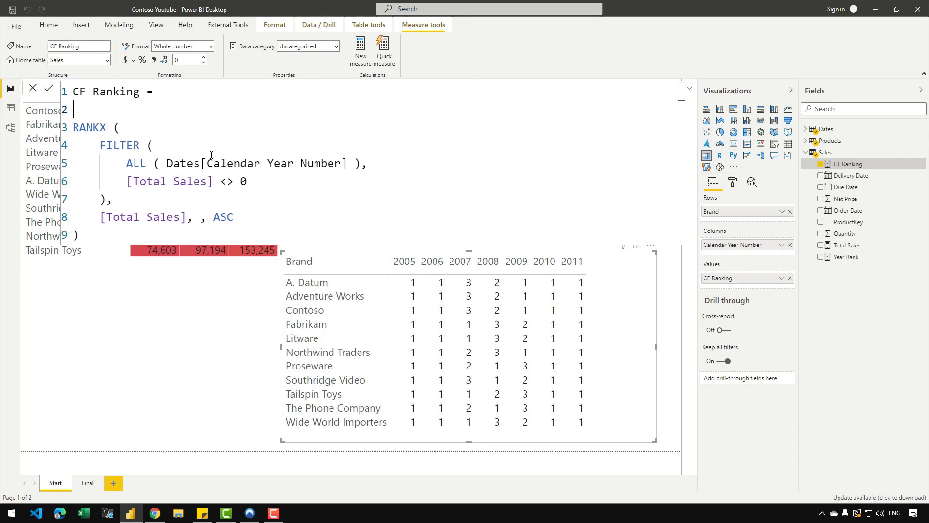
type("IF (")
key("shift+Return")
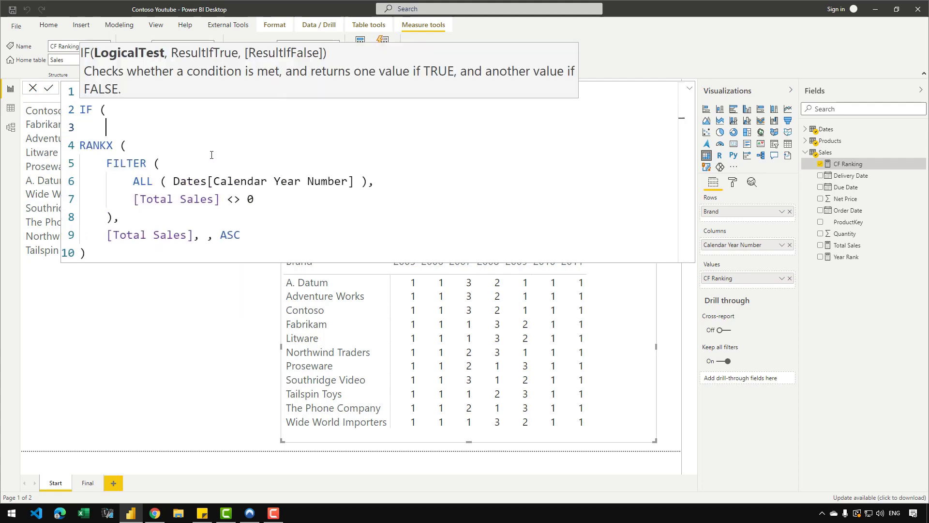
type("NOT ISEMPTY(")
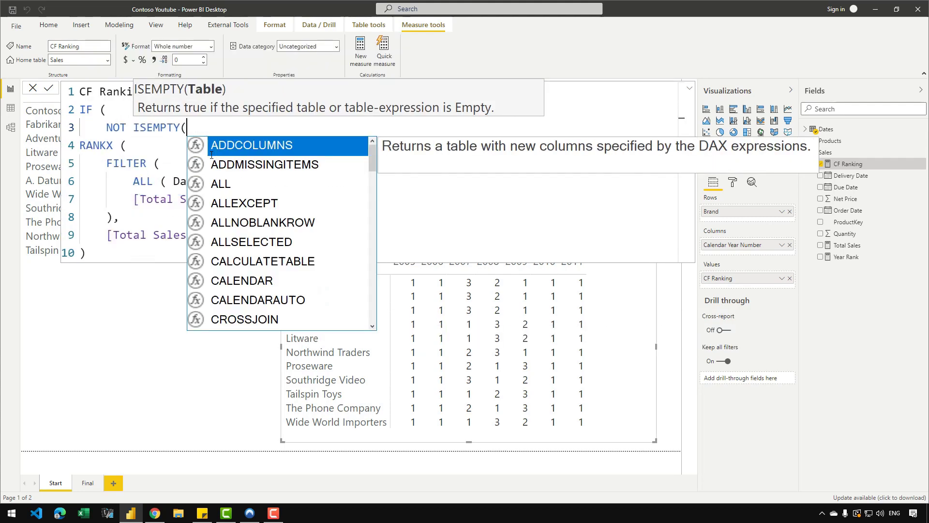
key("BackSpace")
type("( Sales ),")
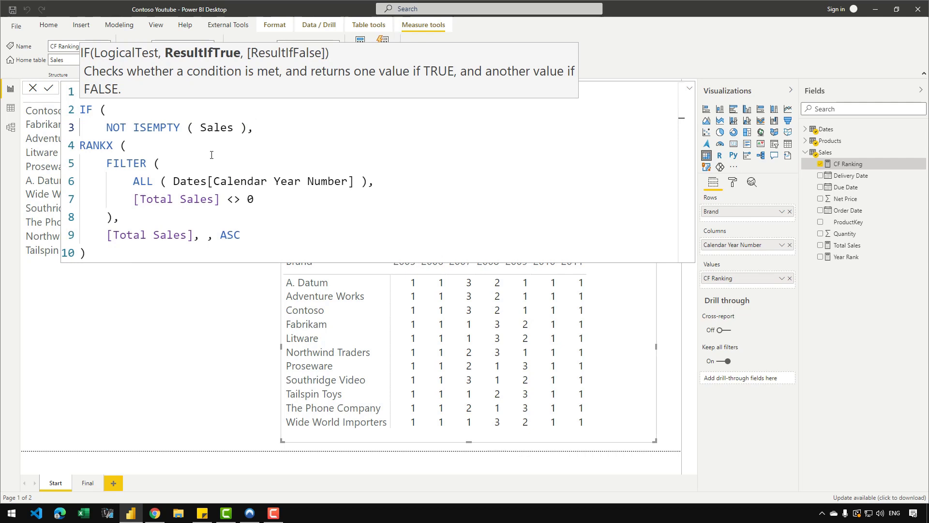
- Indent the RANKX block as the IF result, close the IF function and commit the CF Ranking measure
key("Right")
key("shift+Down")
key("shift+Down")
key("shift+Down")
key("shift+Down")
key("shift+Down")
key("shift+Down")
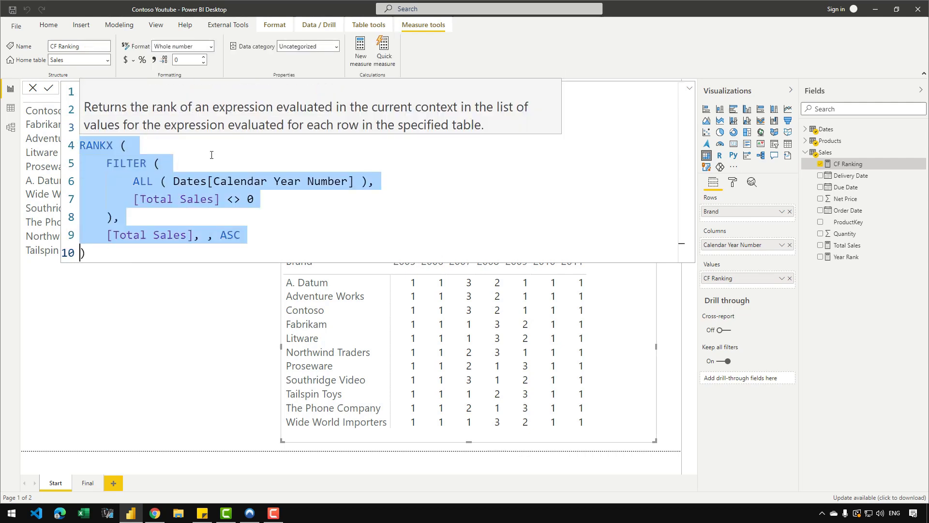
key("shift+End")
key("Tab")
key("Right")
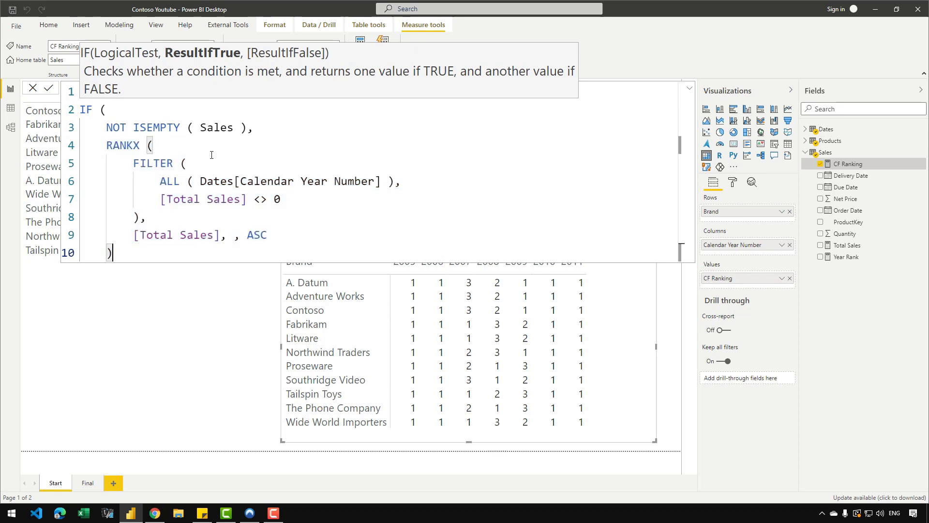
key("Down")
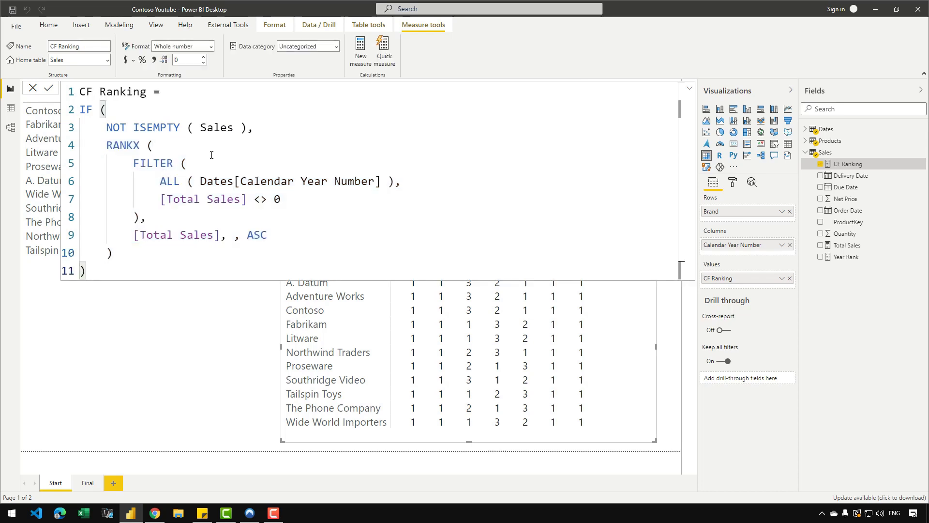
key("Return")
left_click(669, 314)
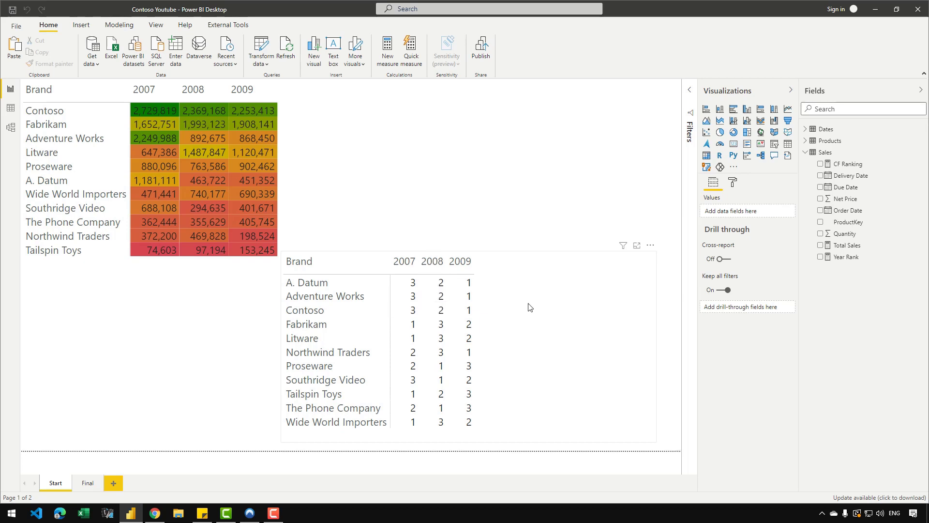
- Nudge the copied matrix slightly down and to the right and turn on background color conditional formatting for CF Ranking
left_click_drag(529, 309, 541, 311)
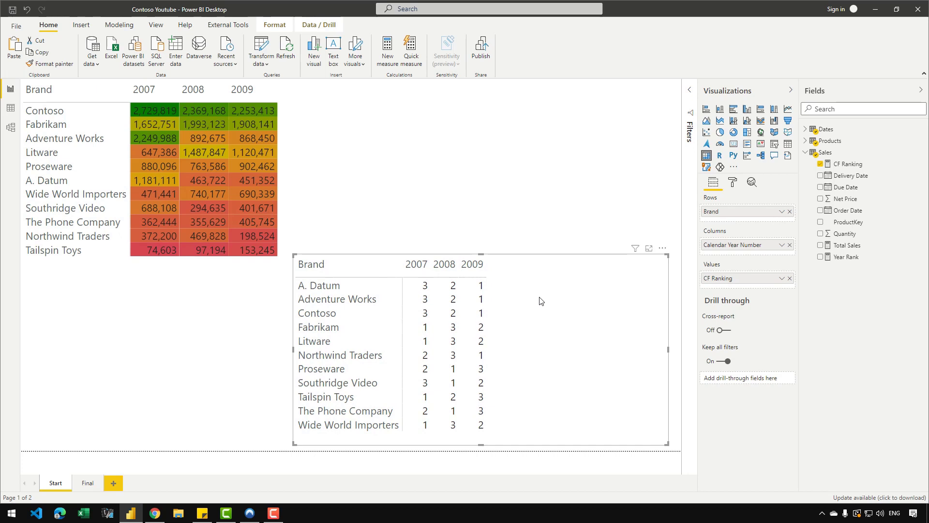
left_click(732, 183)
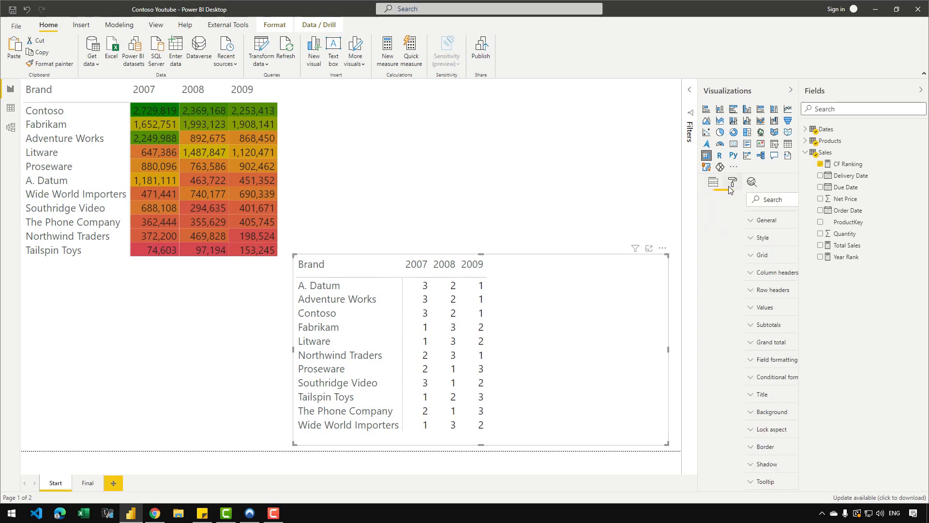
left_click(748, 378)
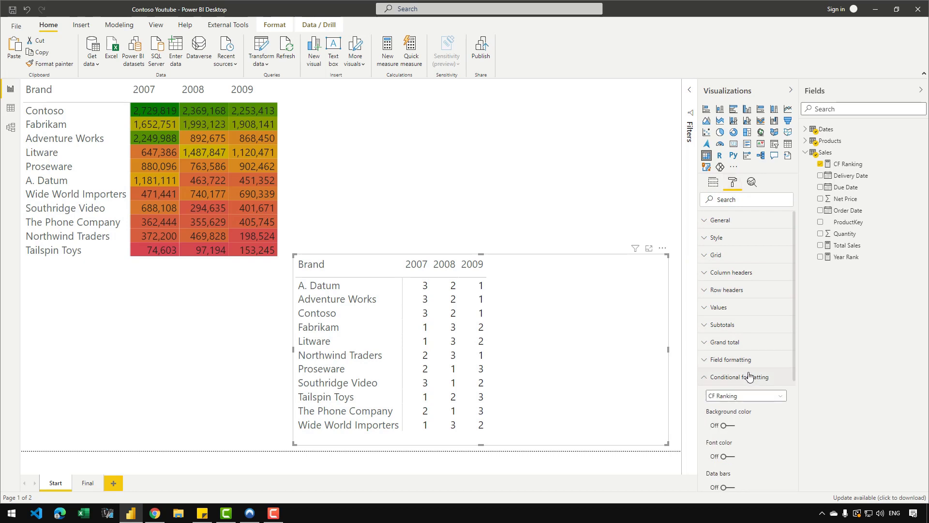
scroll(745, 368, "down", 2)
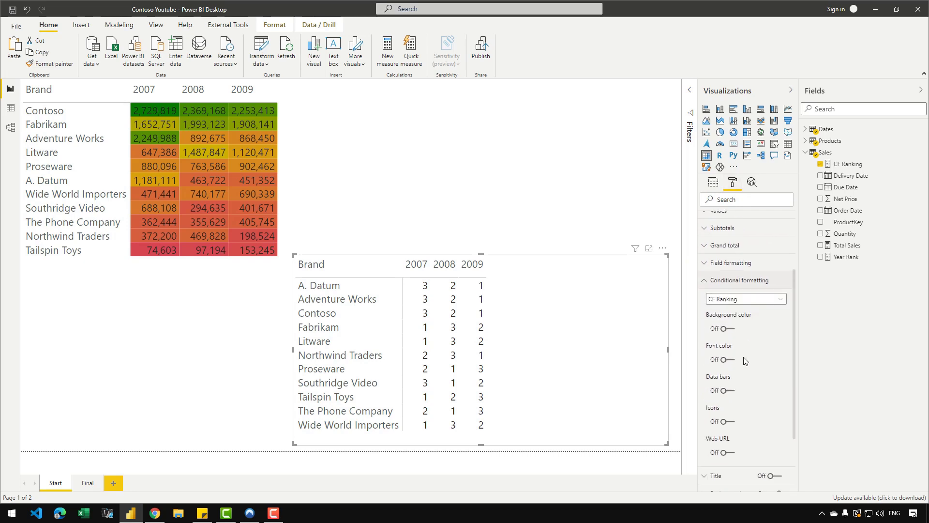
left_click(729, 331)
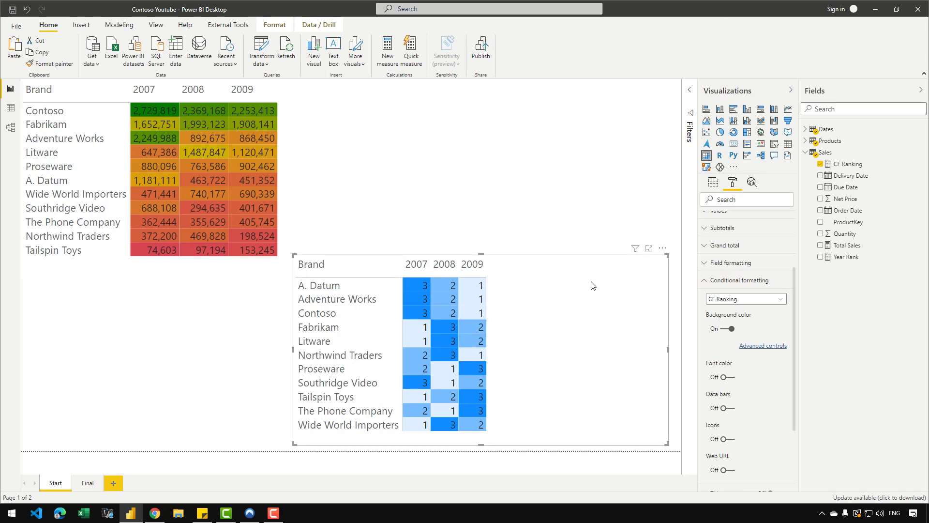
- Replace CF Ranking with Total Sales in the copied matrix's values
left_click(711, 186)
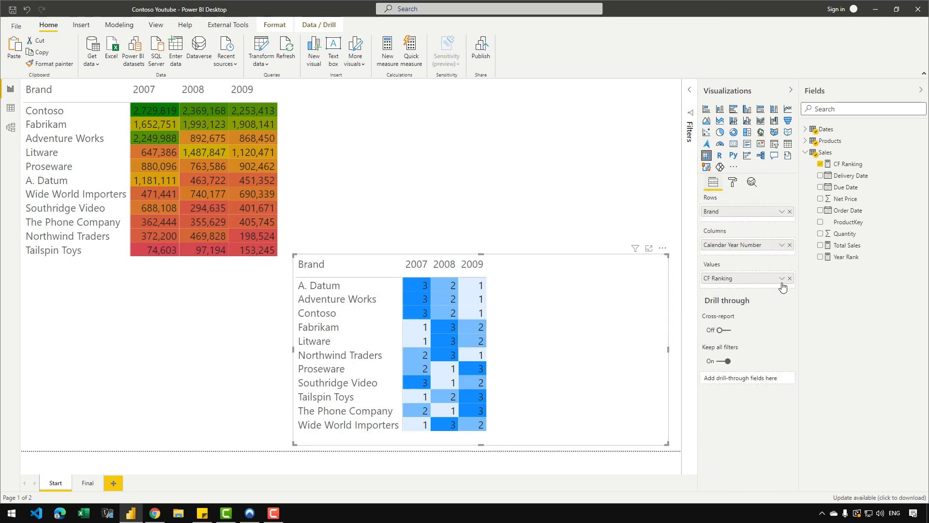
left_click(790, 279)
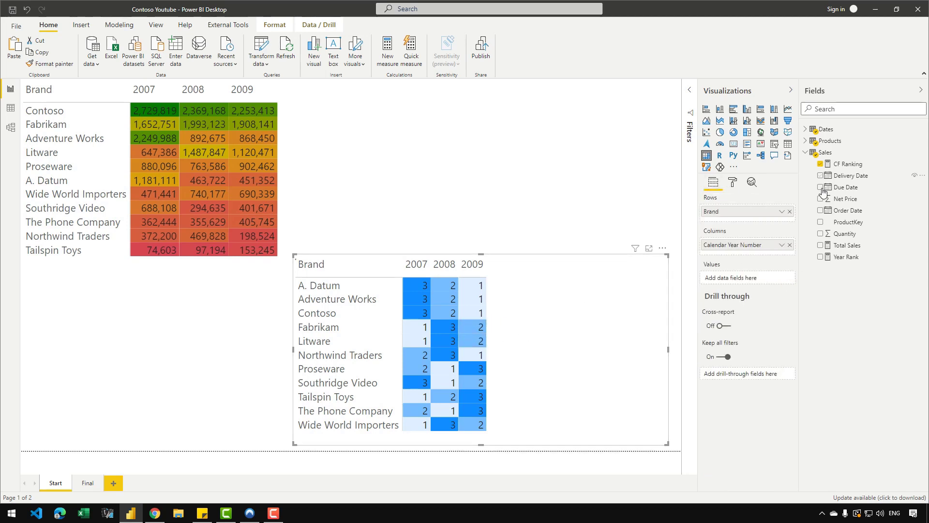
left_click(821, 246)
- Turn on background color conditional formatting for Total Sales in the copied matrix and base its color scale on CF Ranking
left_click(733, 183)
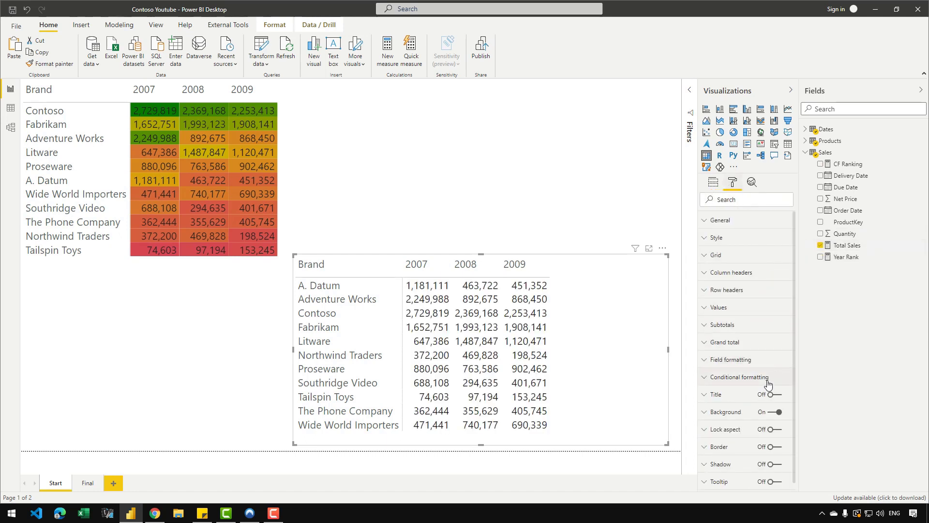
left_click(768, 380)
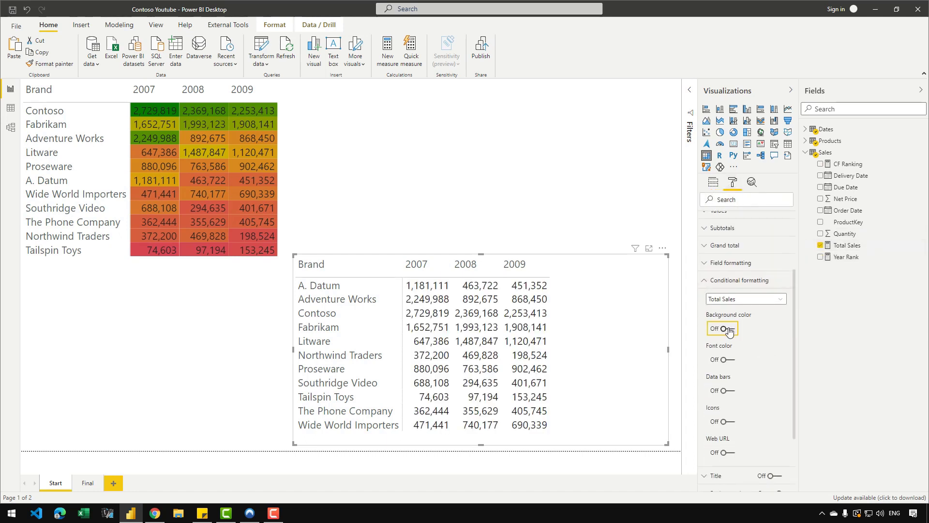
left_click(730, 331)
left_click(767, 349)
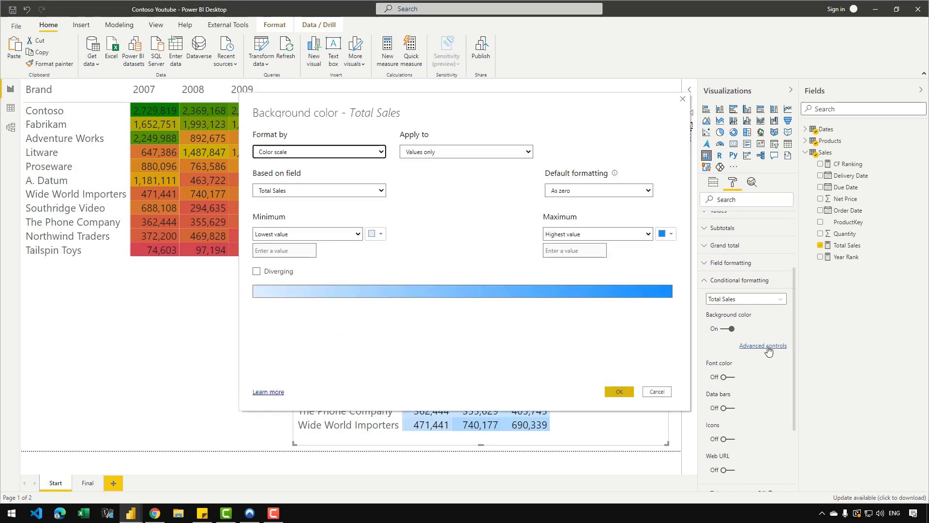
left_click(323, 190)
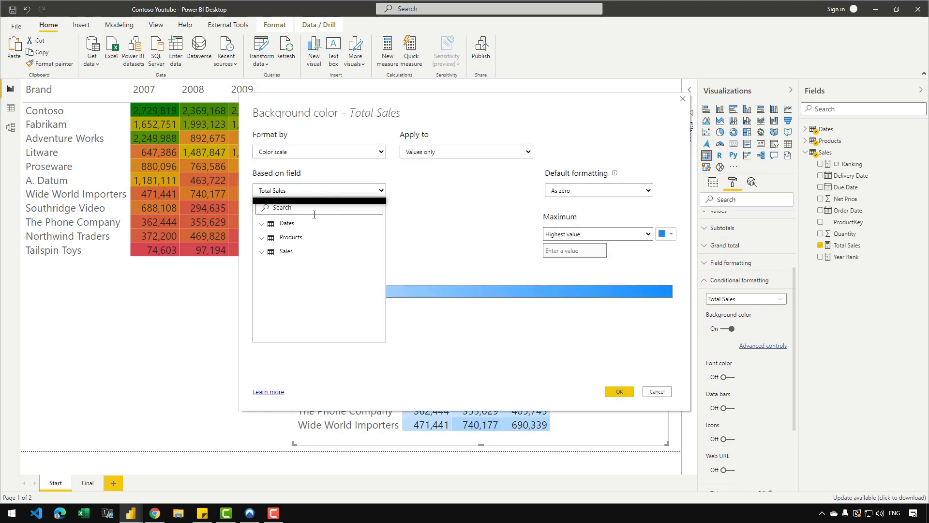
left_click(262, 251)
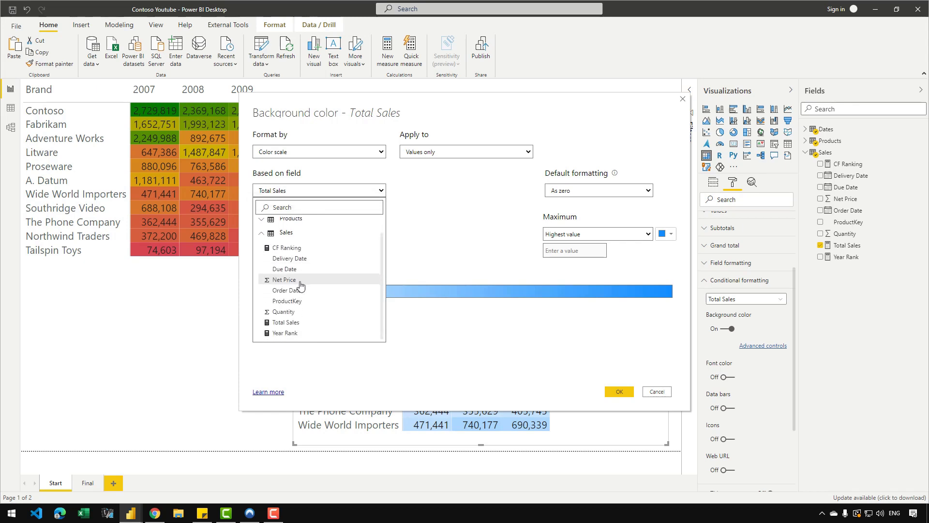
left_click(305, 250)
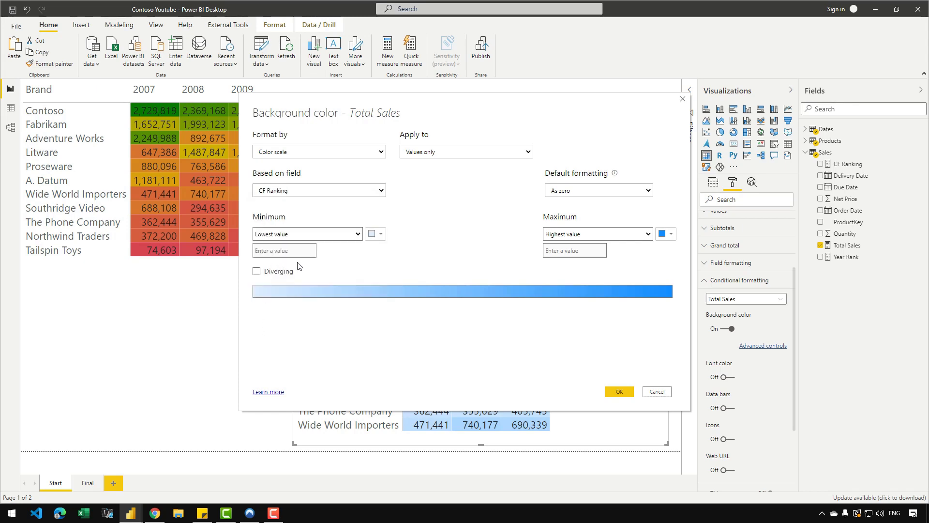
- Make the color scale diverging with red for the lowest value and green for the highest, and apply it
left_click(376, 235)
left_click(388, 356)
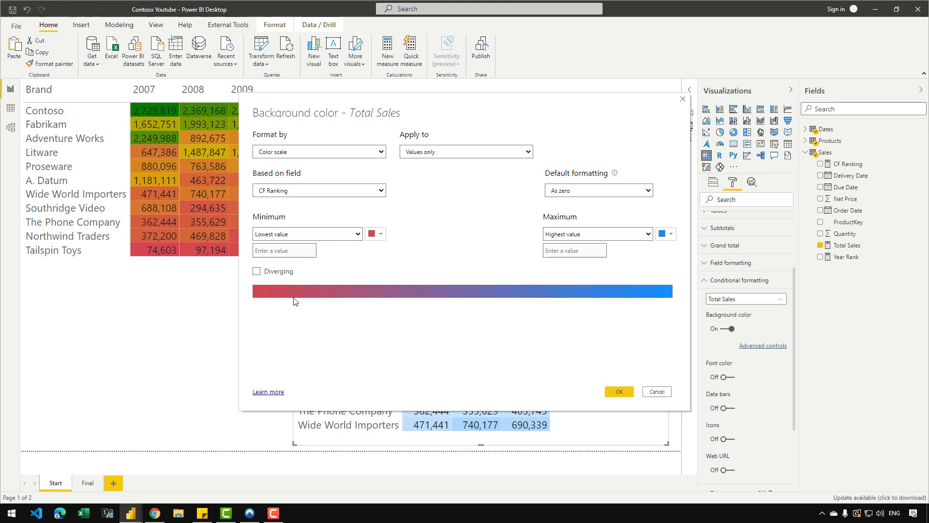
left_click(279, 272)
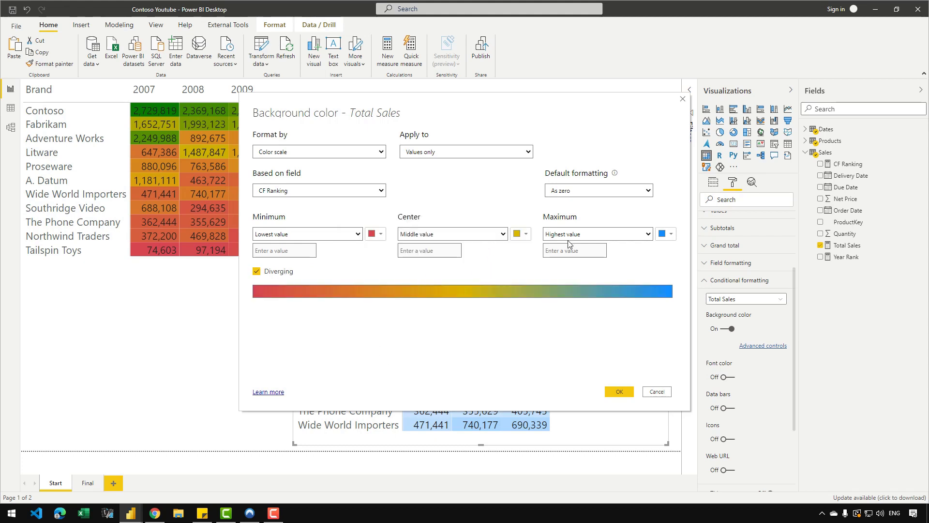
left_click(670, 235)
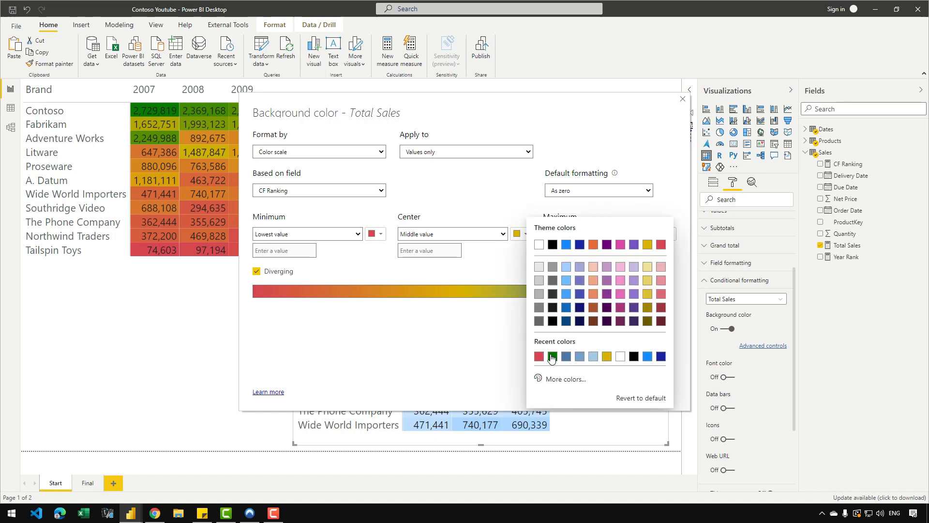
left_click(552, 357)
left_click(620, 392)
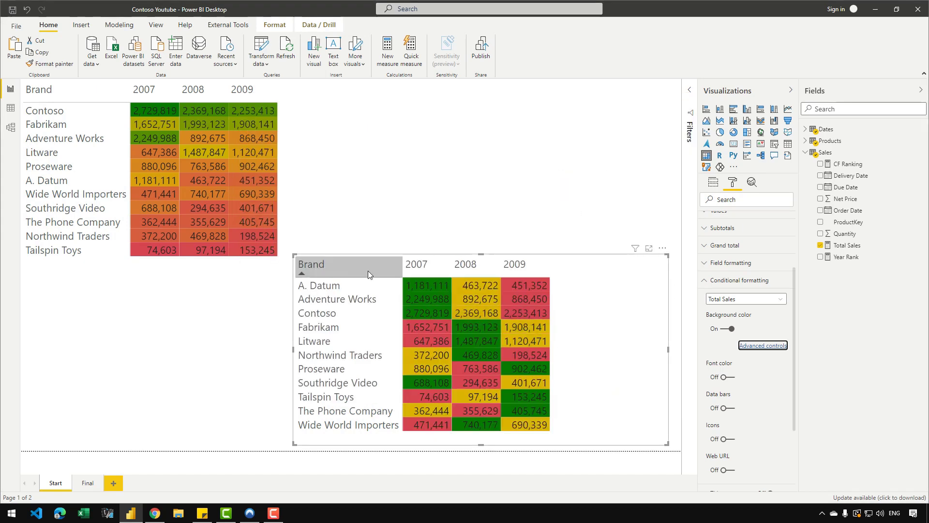
- Sort the copied matrix by Total Sales
left_click(662, 248)
mouse_move(711, 327)
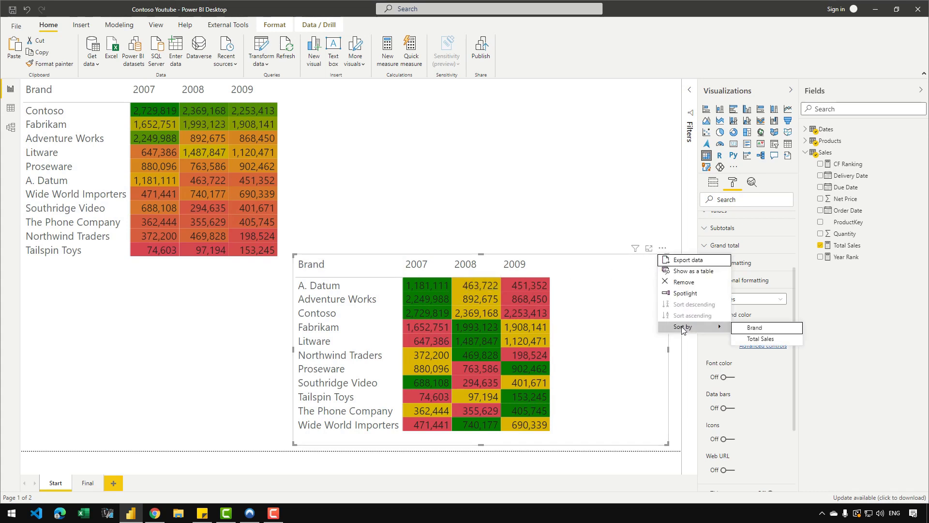
left_click(759, 338)
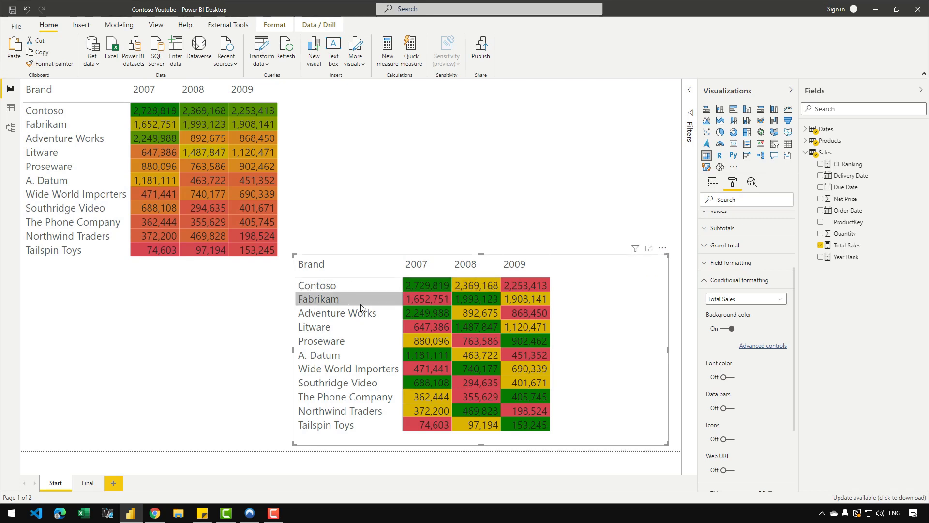
- Examine how the background colors rank each brand's sales across 2007, 2008 and 2009 in the copied matrix, and deselect it
mouse_move(436, 285)
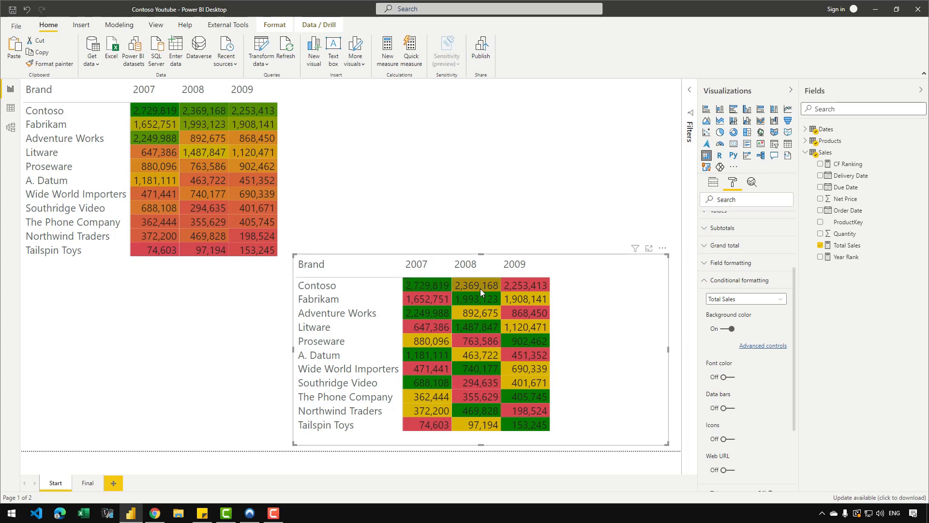
mouse_move(480, 289)
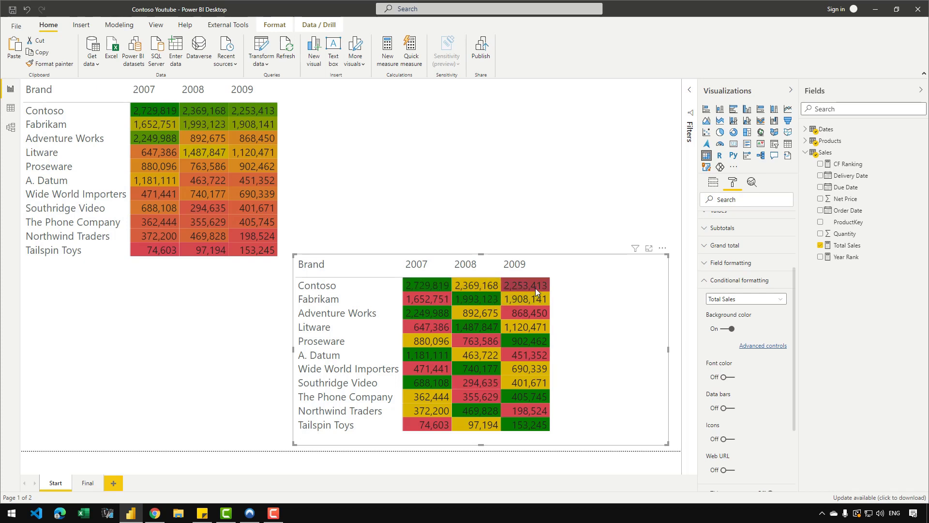
mouse_move(535, 288)
mouse_move(513, 309)
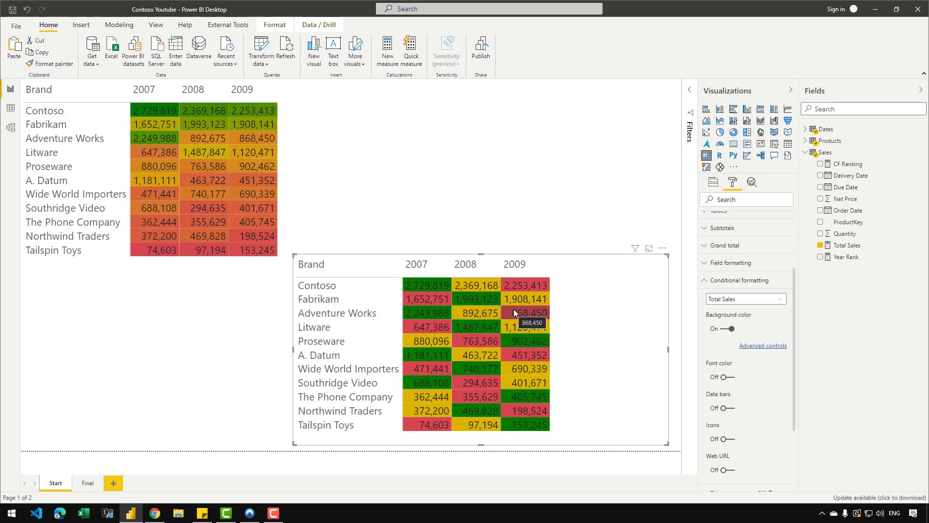
left_click(515, 153)
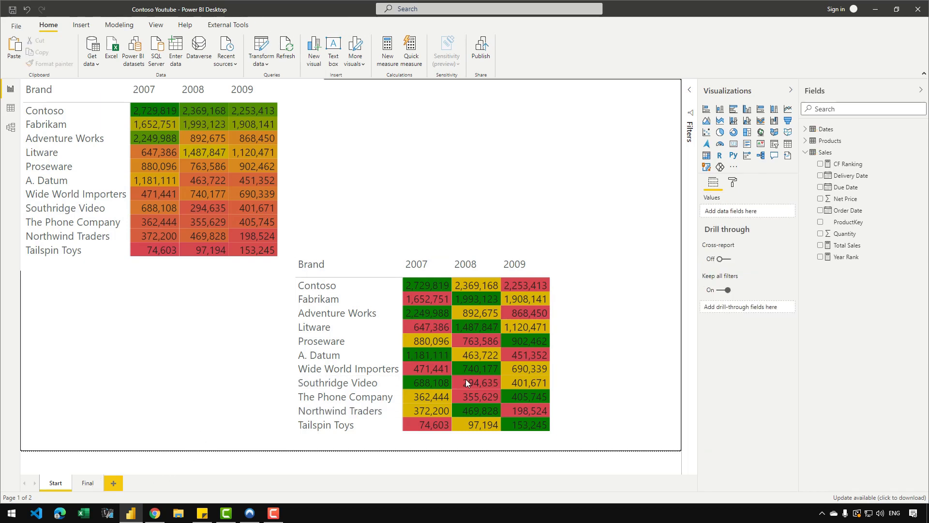
mouse_move(487, 376)
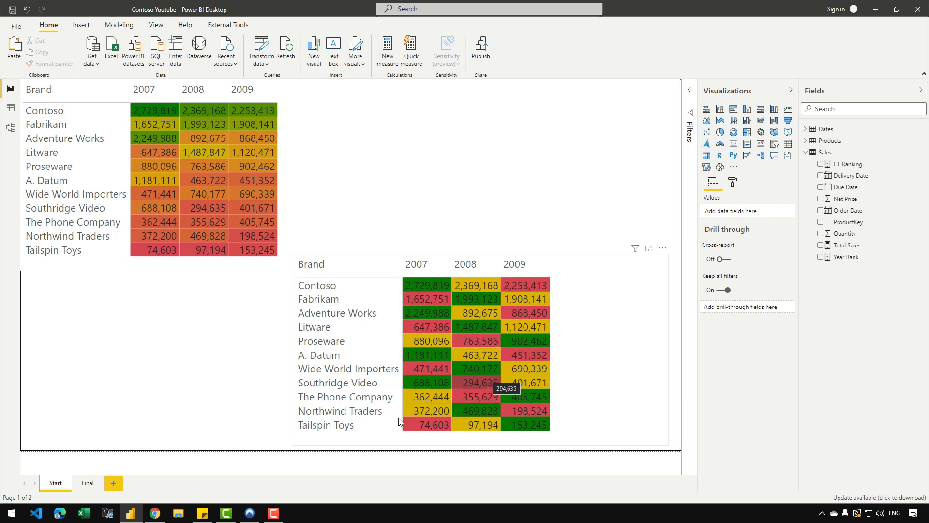
- On the Final page, review the blue-shaded matrix's background color rule for Total Sales, including the field it is based on, and close its settings
left_click(91, 486)
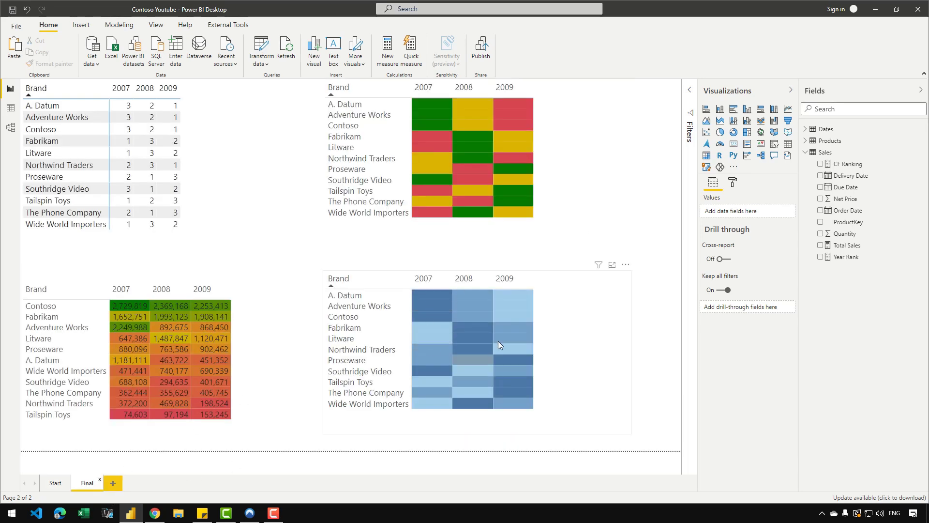
mouse_move(506, 333)
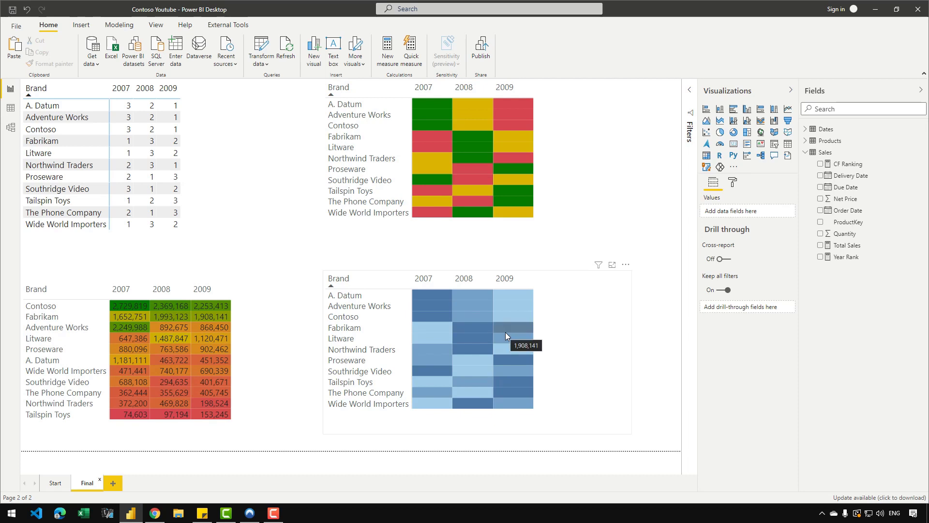
left_click(578, 342)
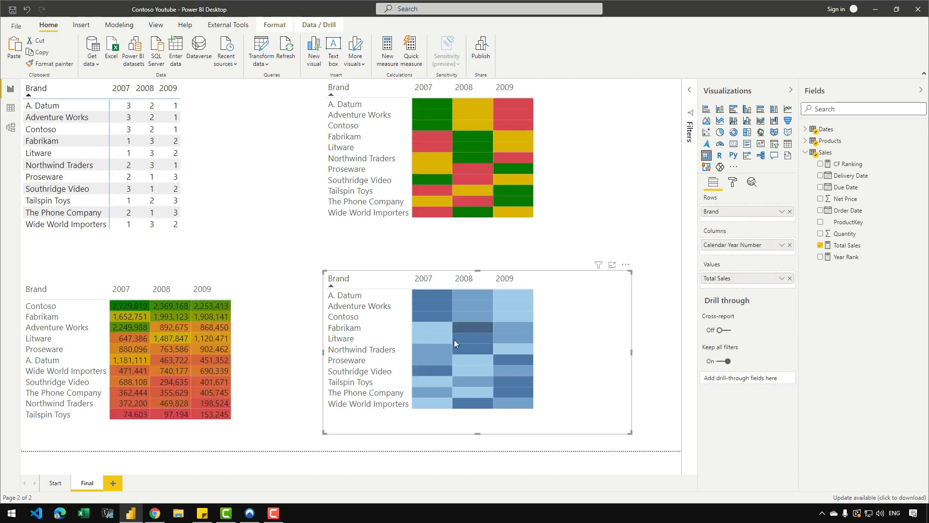
left_click(734, 182)
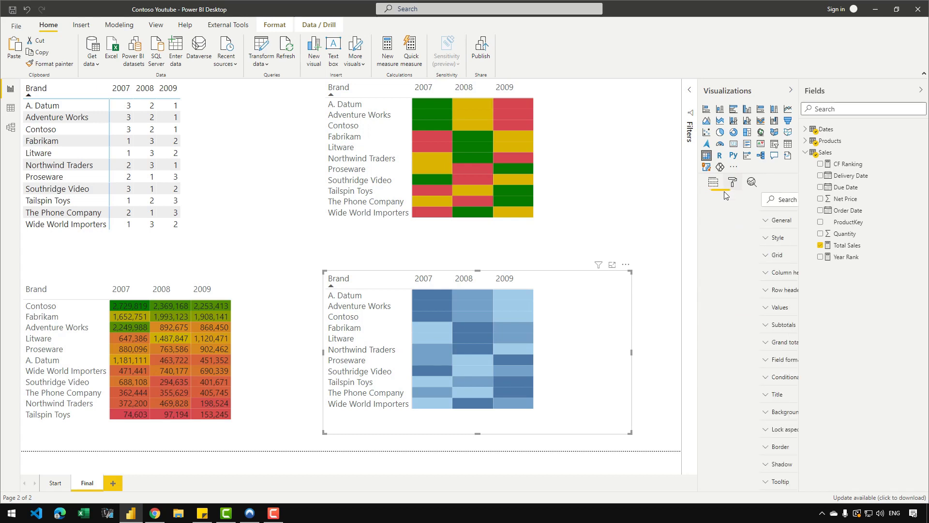
left_click(744, 378)
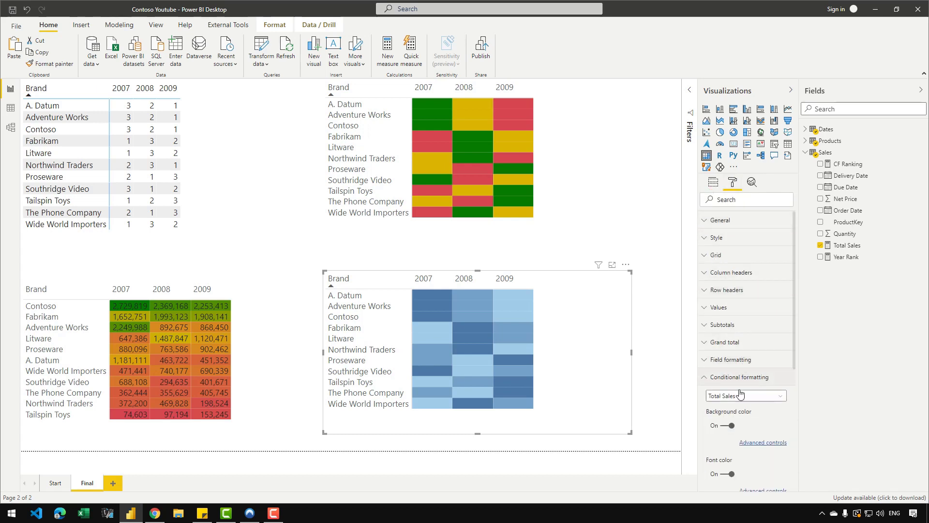
left_click(765, 443)
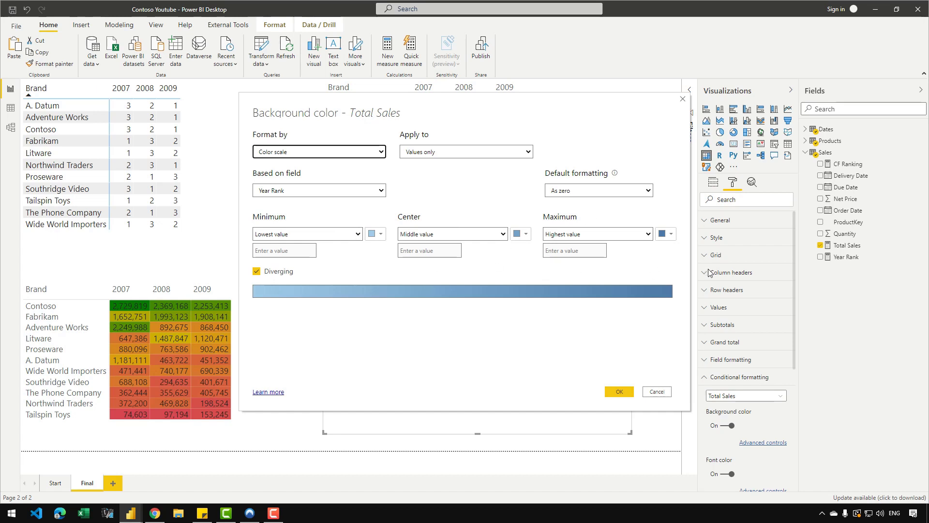
left_click(320, 190)
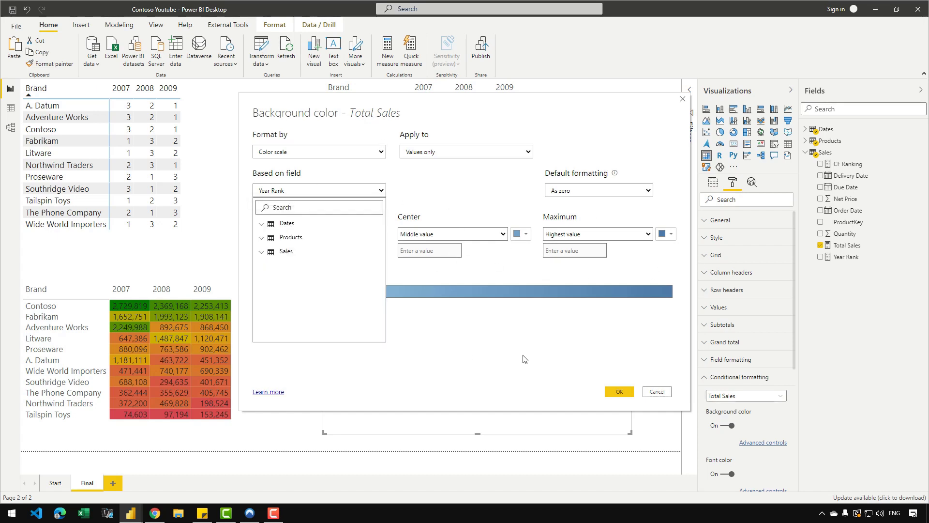
left_click(620, 392)
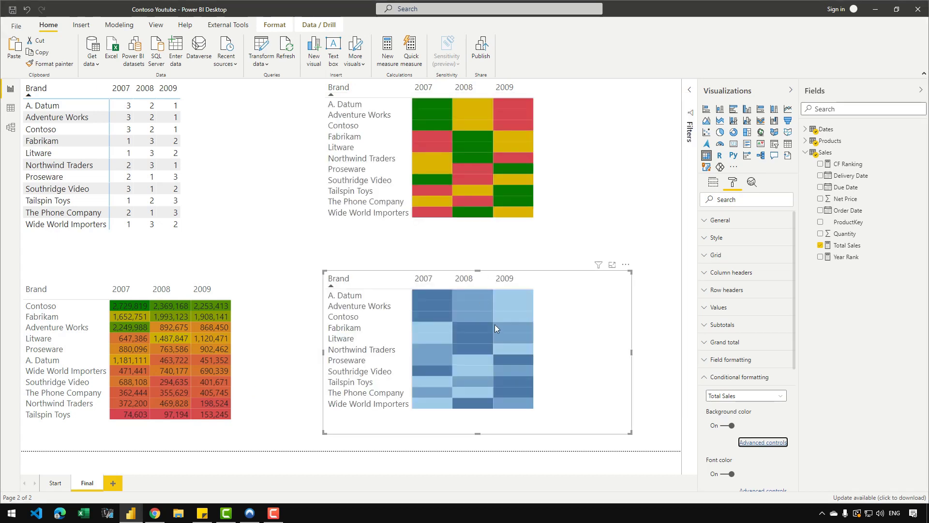
mouse_move(485, 328)
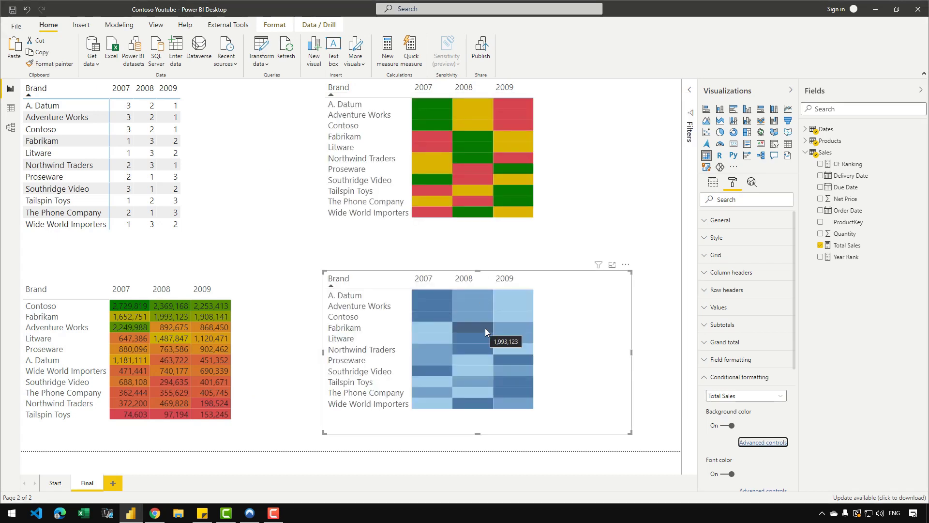